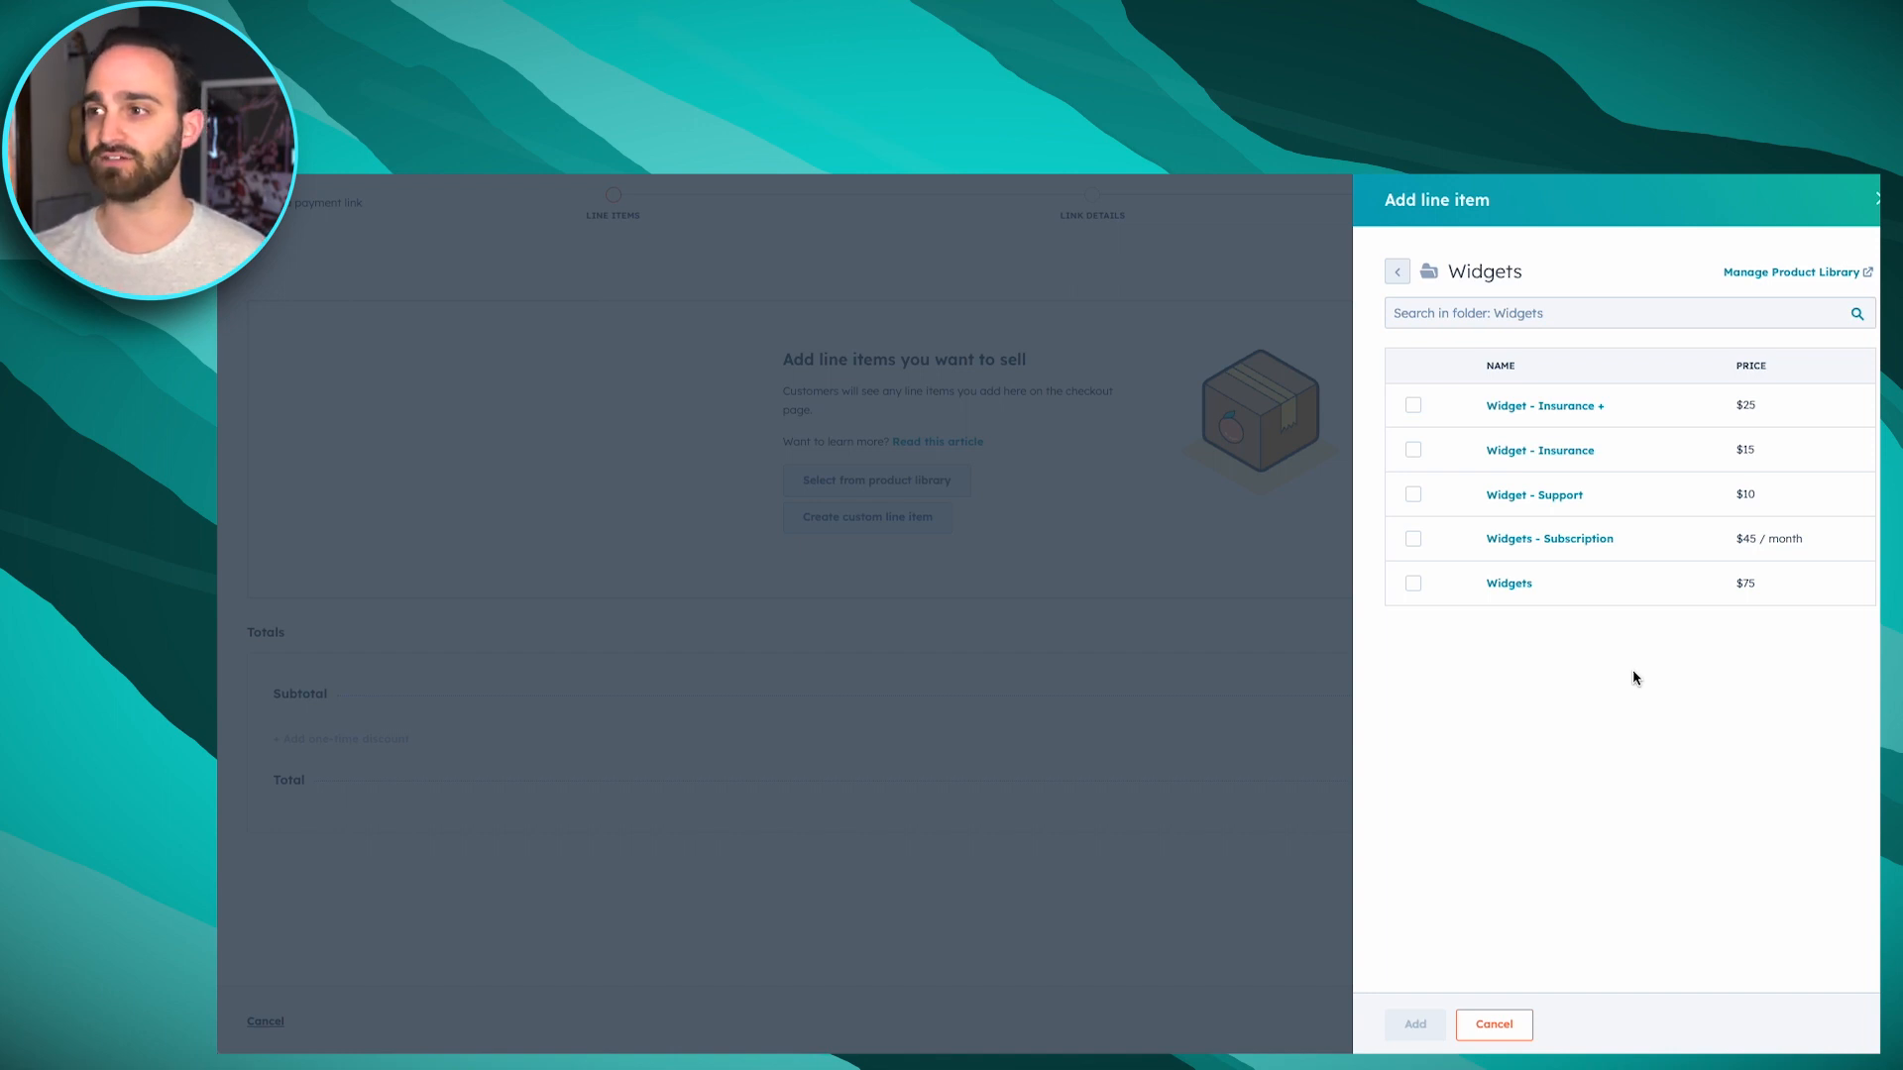
Add Widgets, Widget - Support, Widget - Insurance and Widget - Insurance + from the Widgets folder as line items
left_click(1412, 586)
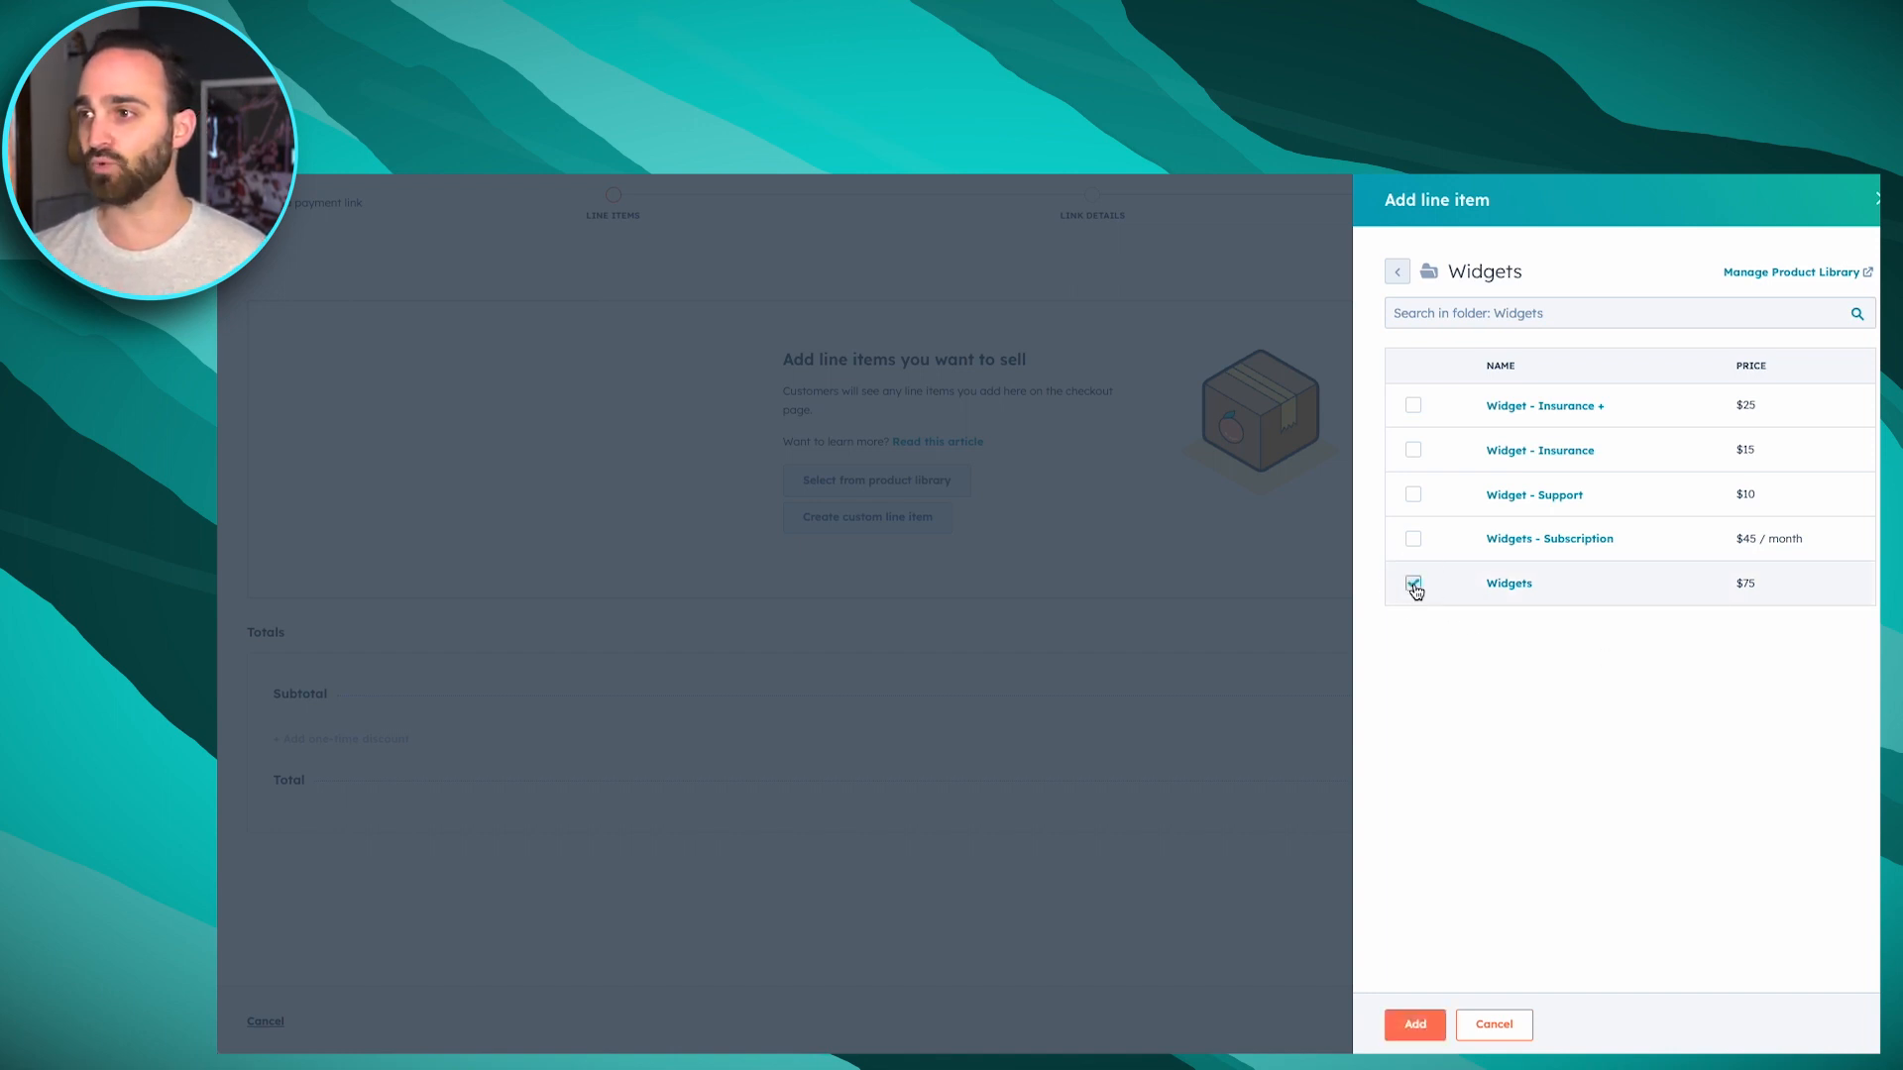
left_click(1413, 494)
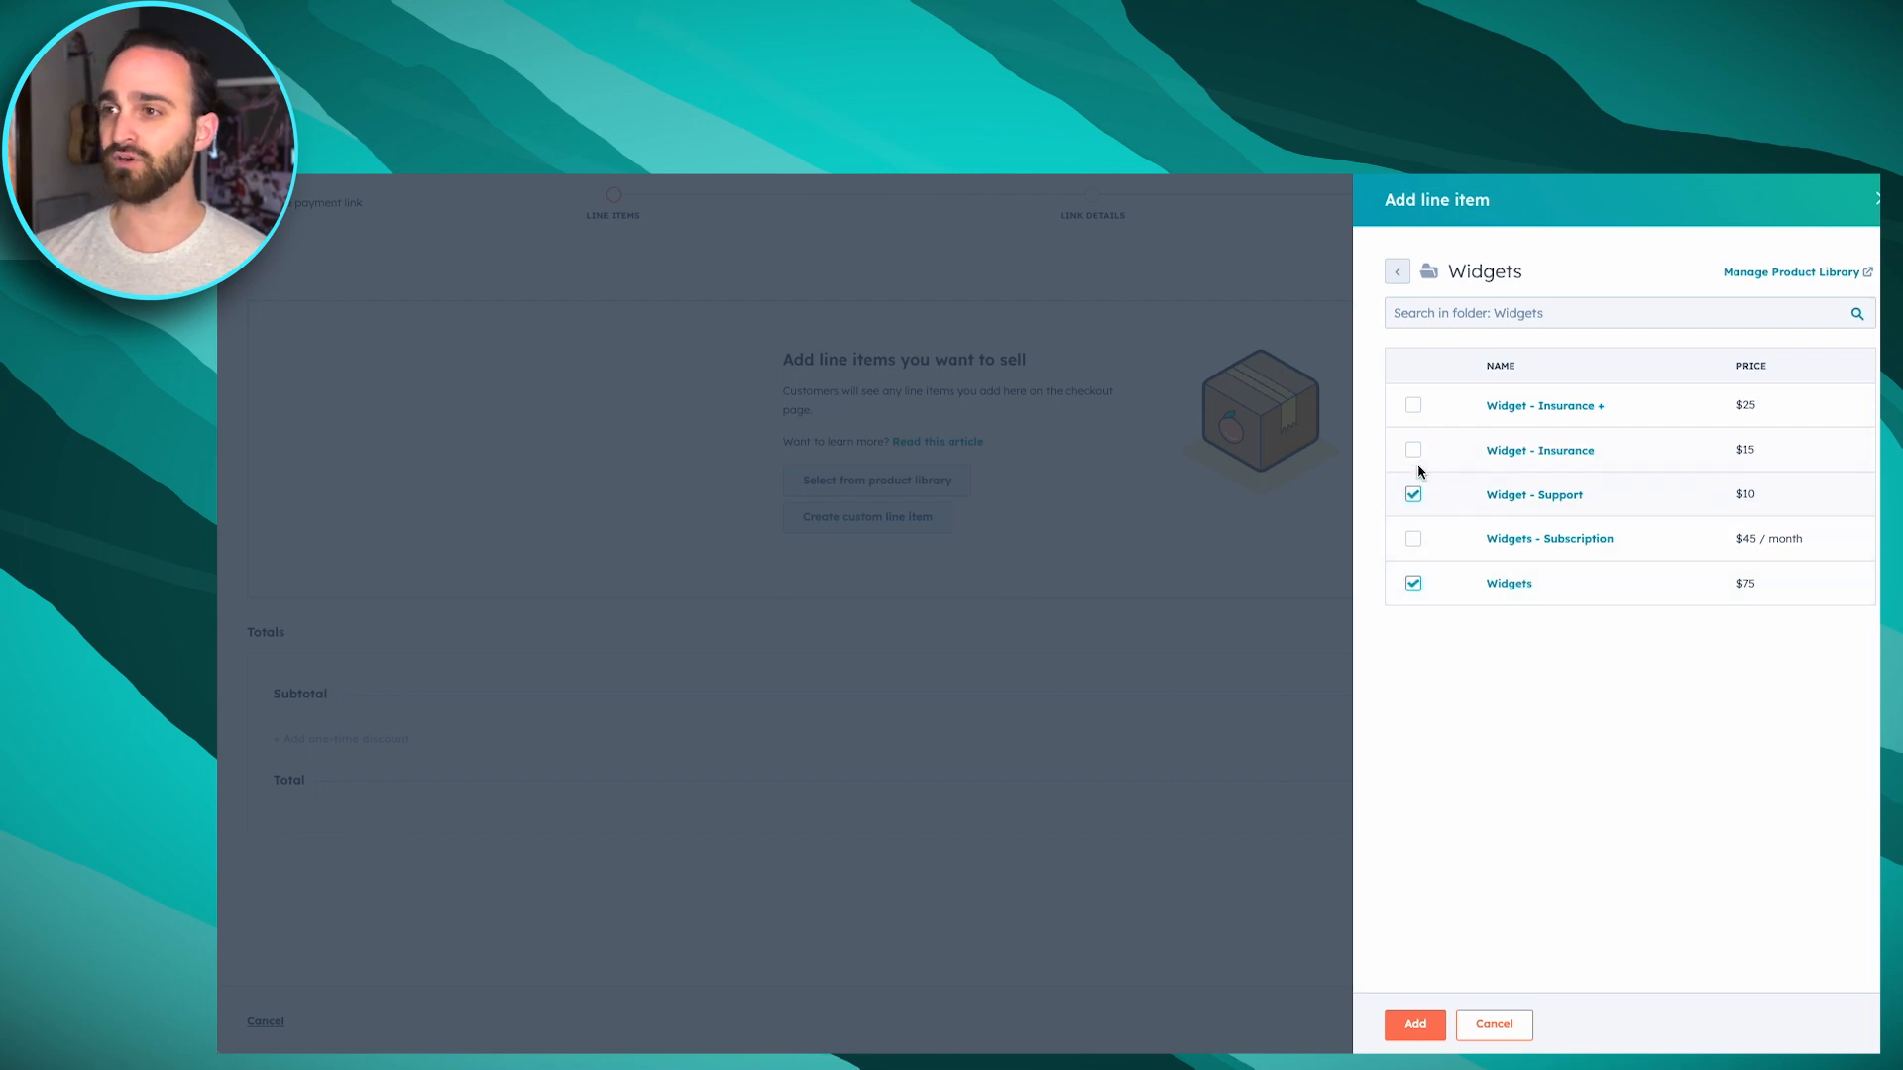
left_click(1413, 449)
left_click(1413, 404)
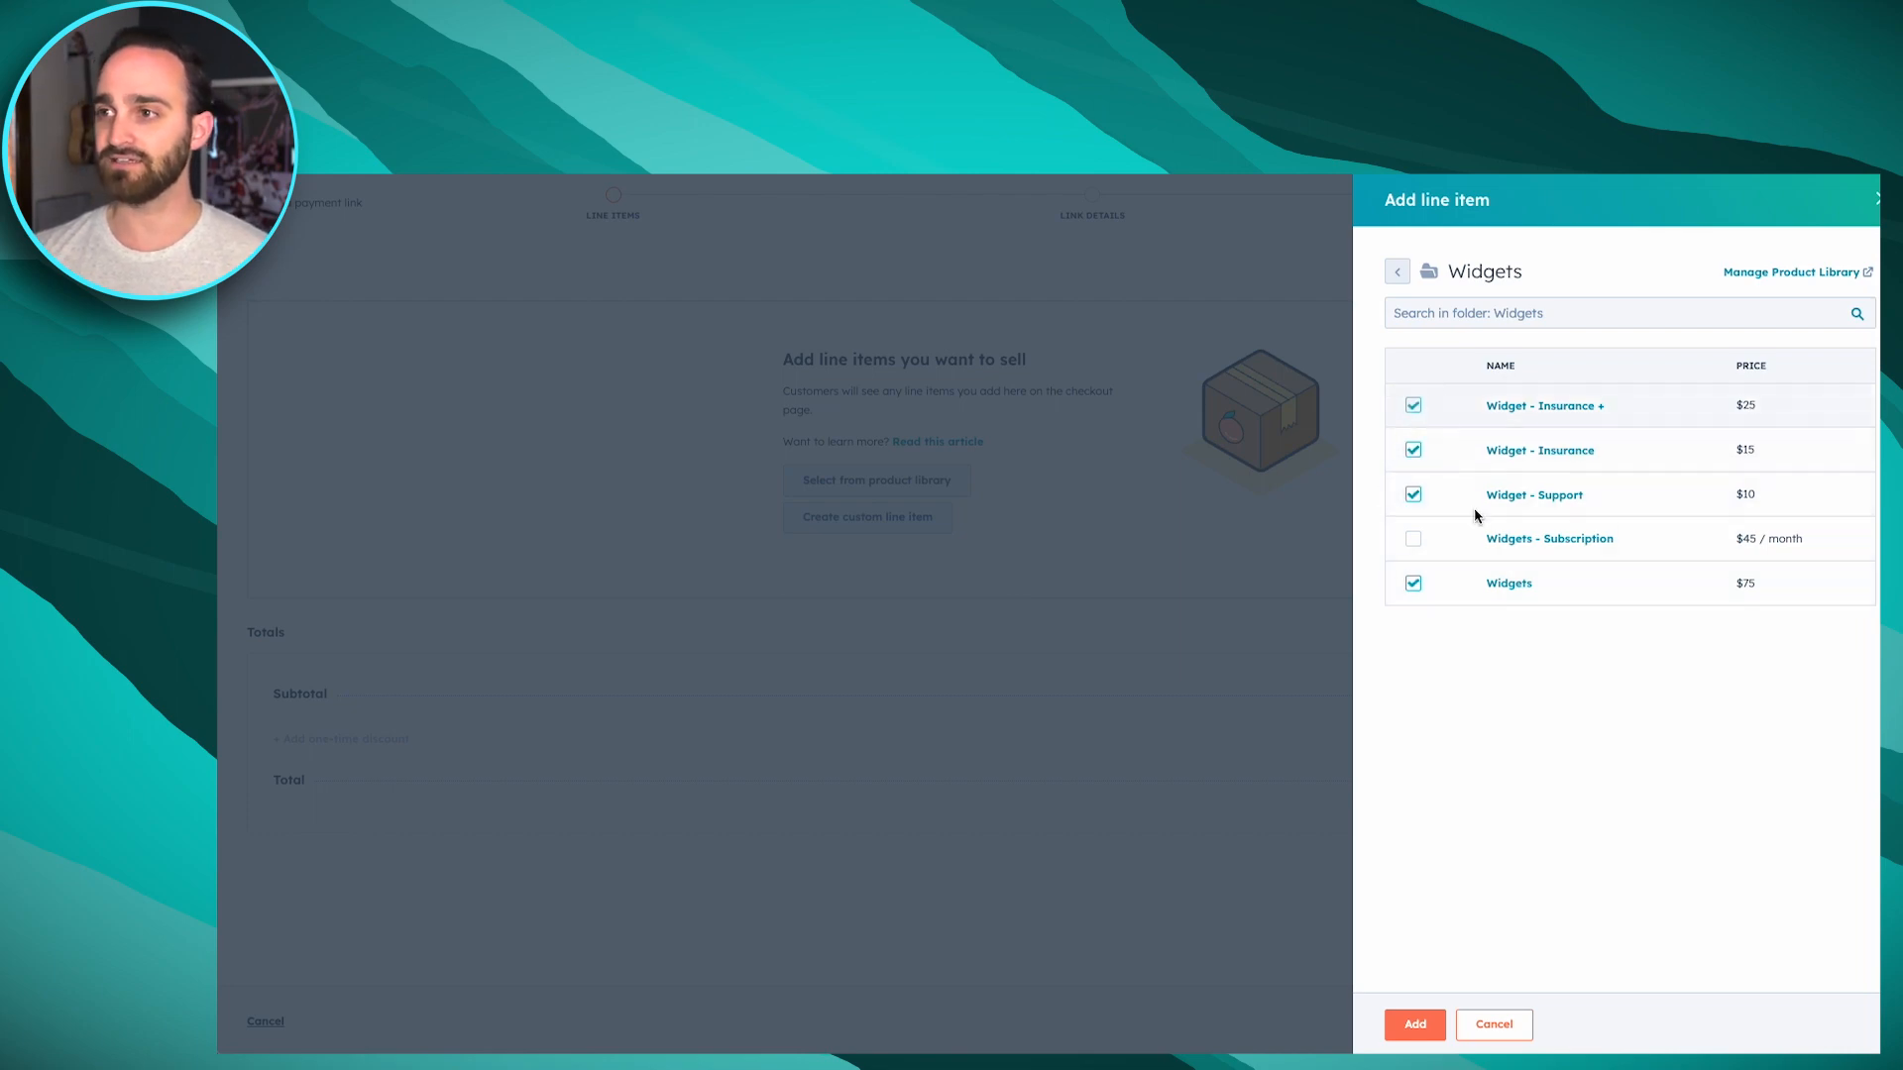
left_click(1415, 1023)
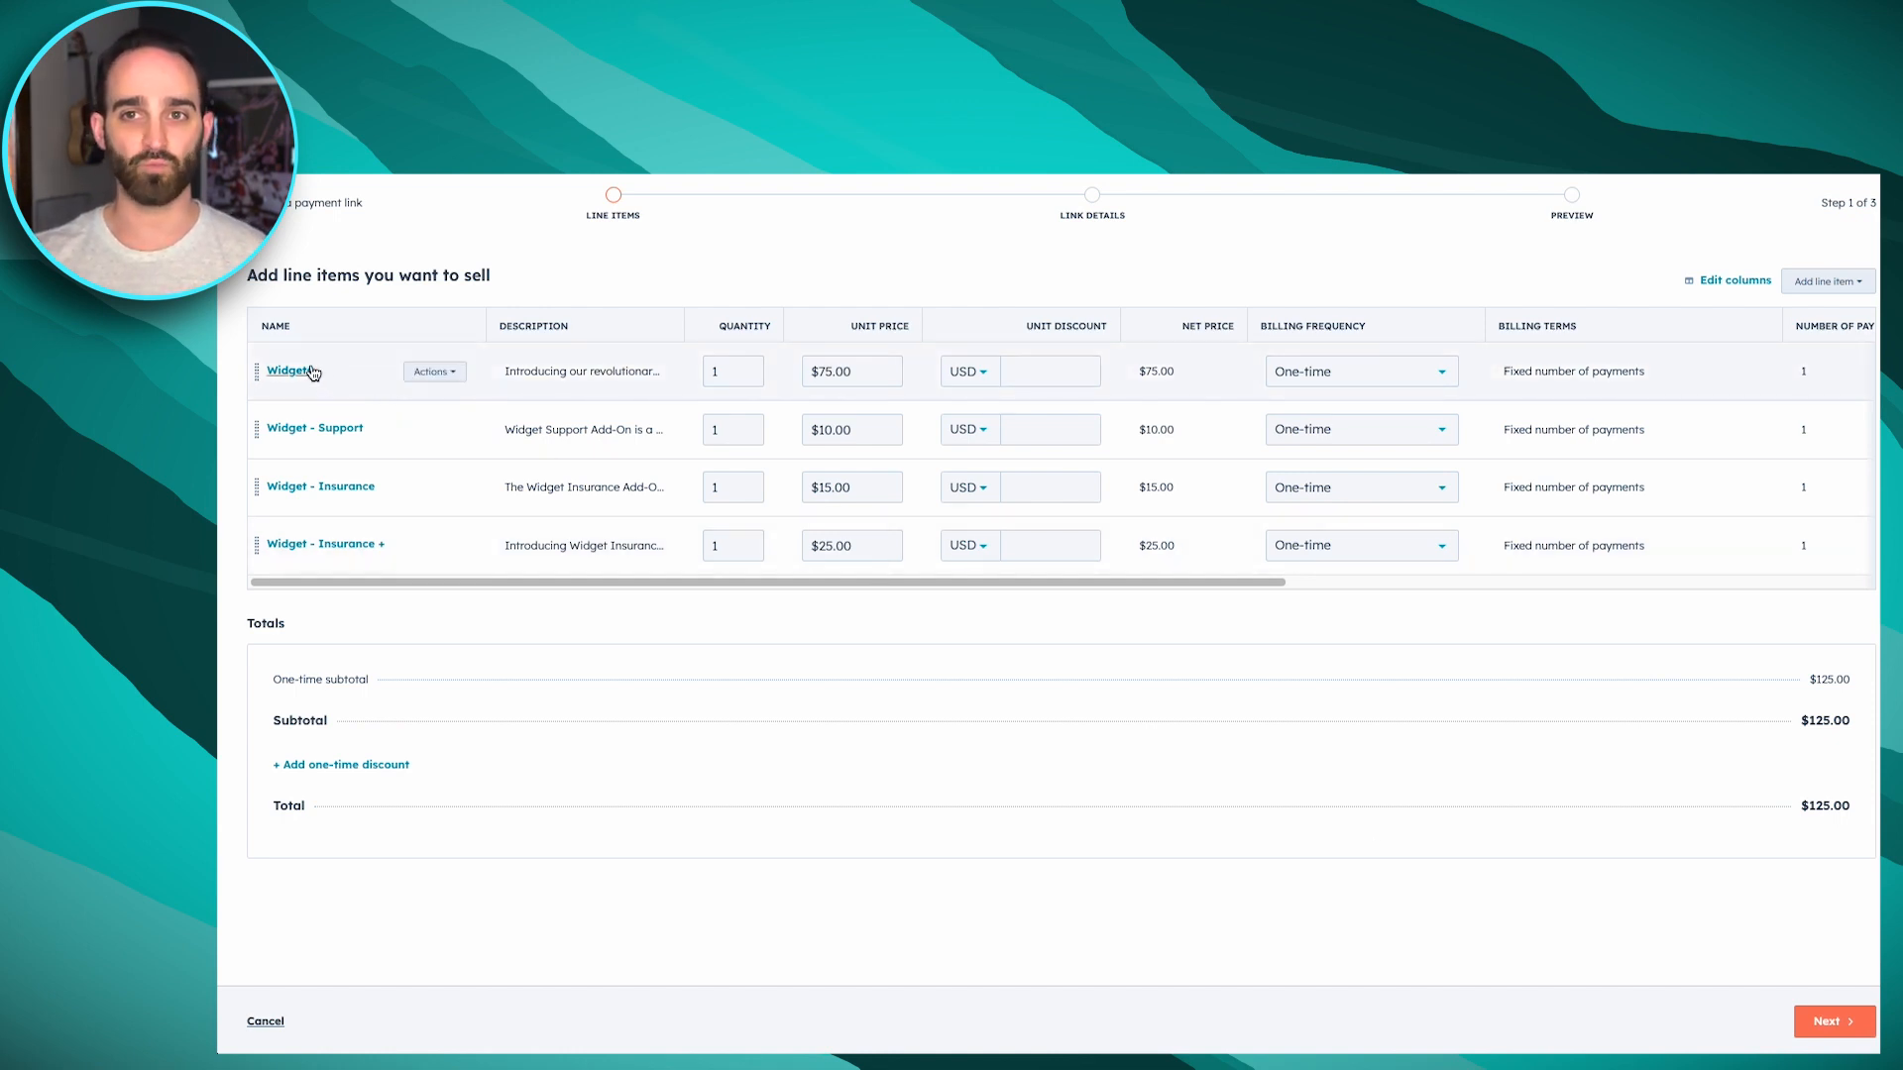
Make the Widget - Support, Widget - Insurance and Widget - Insurance + line items optional
left_click_drag(456, 584, 892, 581)
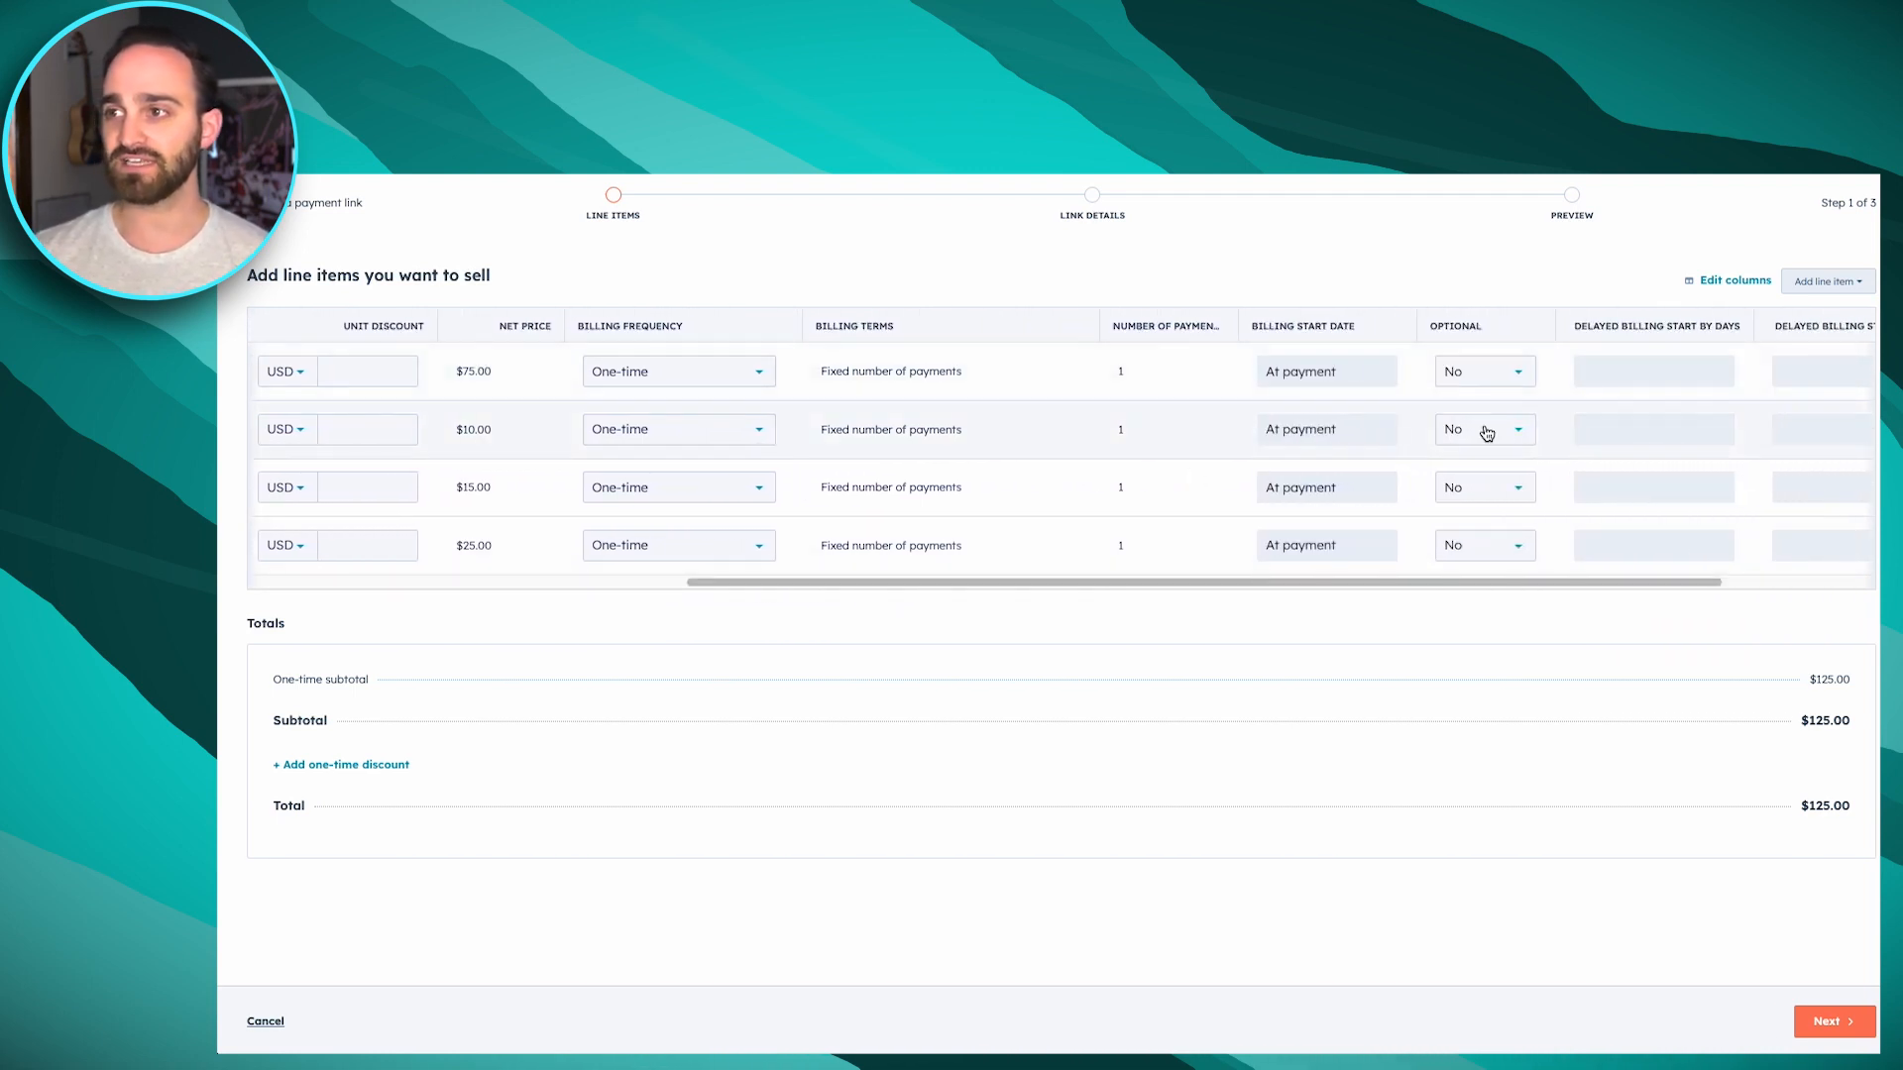
left_click(1486, 433)
left_click(1477, 471)
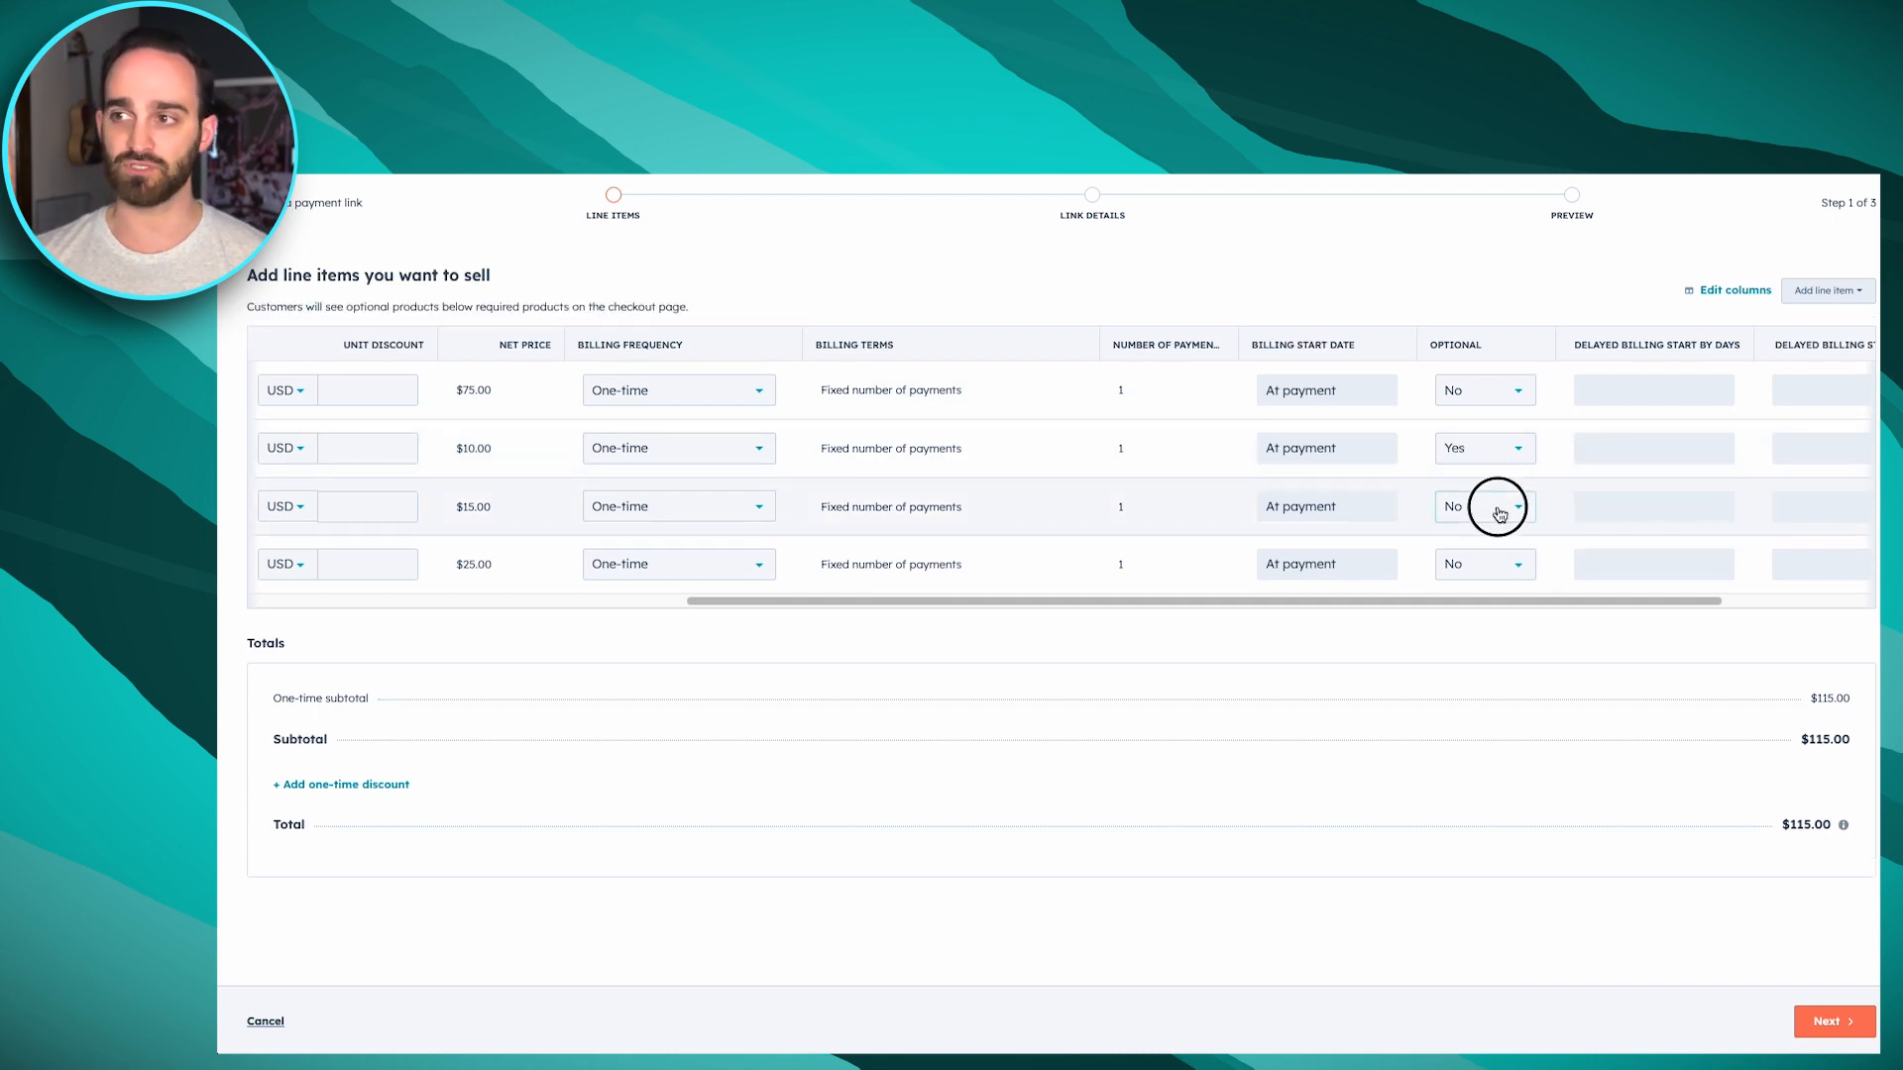
left_click(1494, 506)
left_click(1506, 551)
left_click(1506, 562)
left_click(1496, 606)
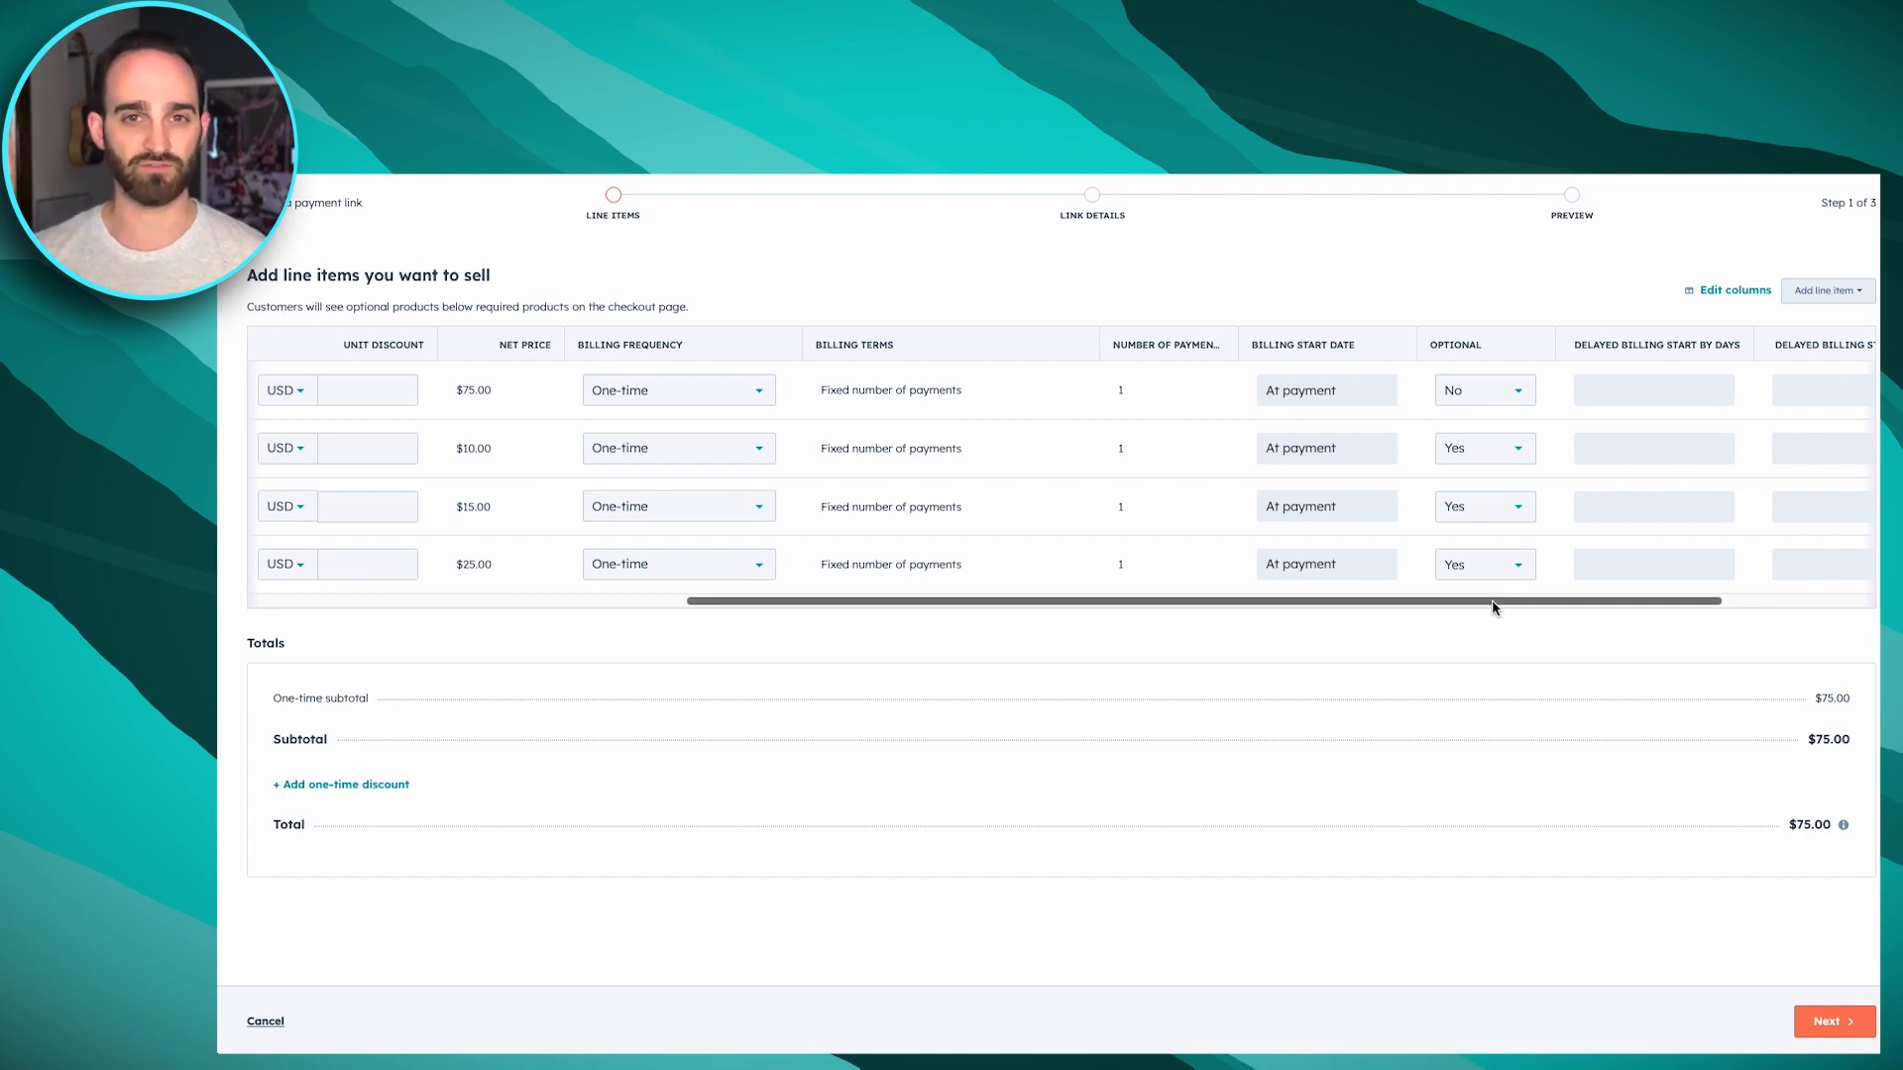
Edit the Widgets line item so customers can change its quantity between 1 and 10, and save it
left_click_drag(1495, 607, 877, 593)
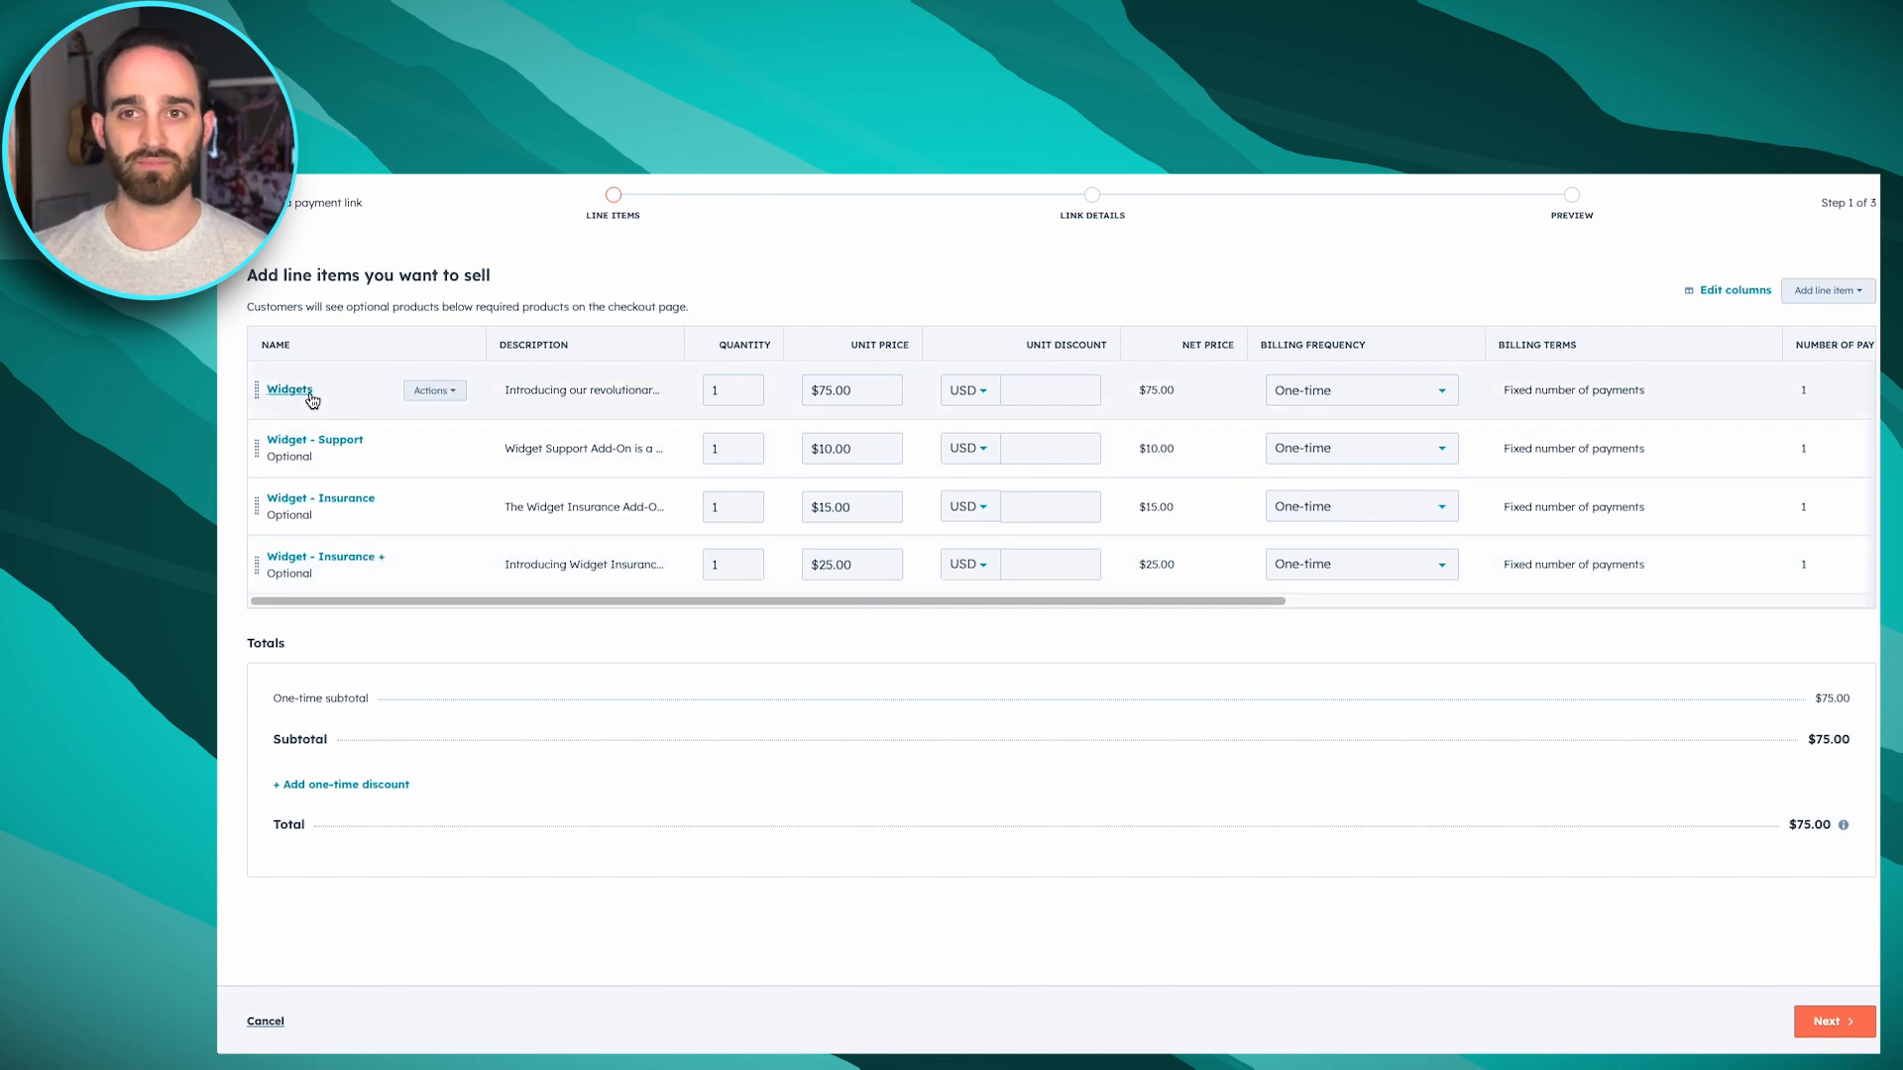
left_click(439, 393)
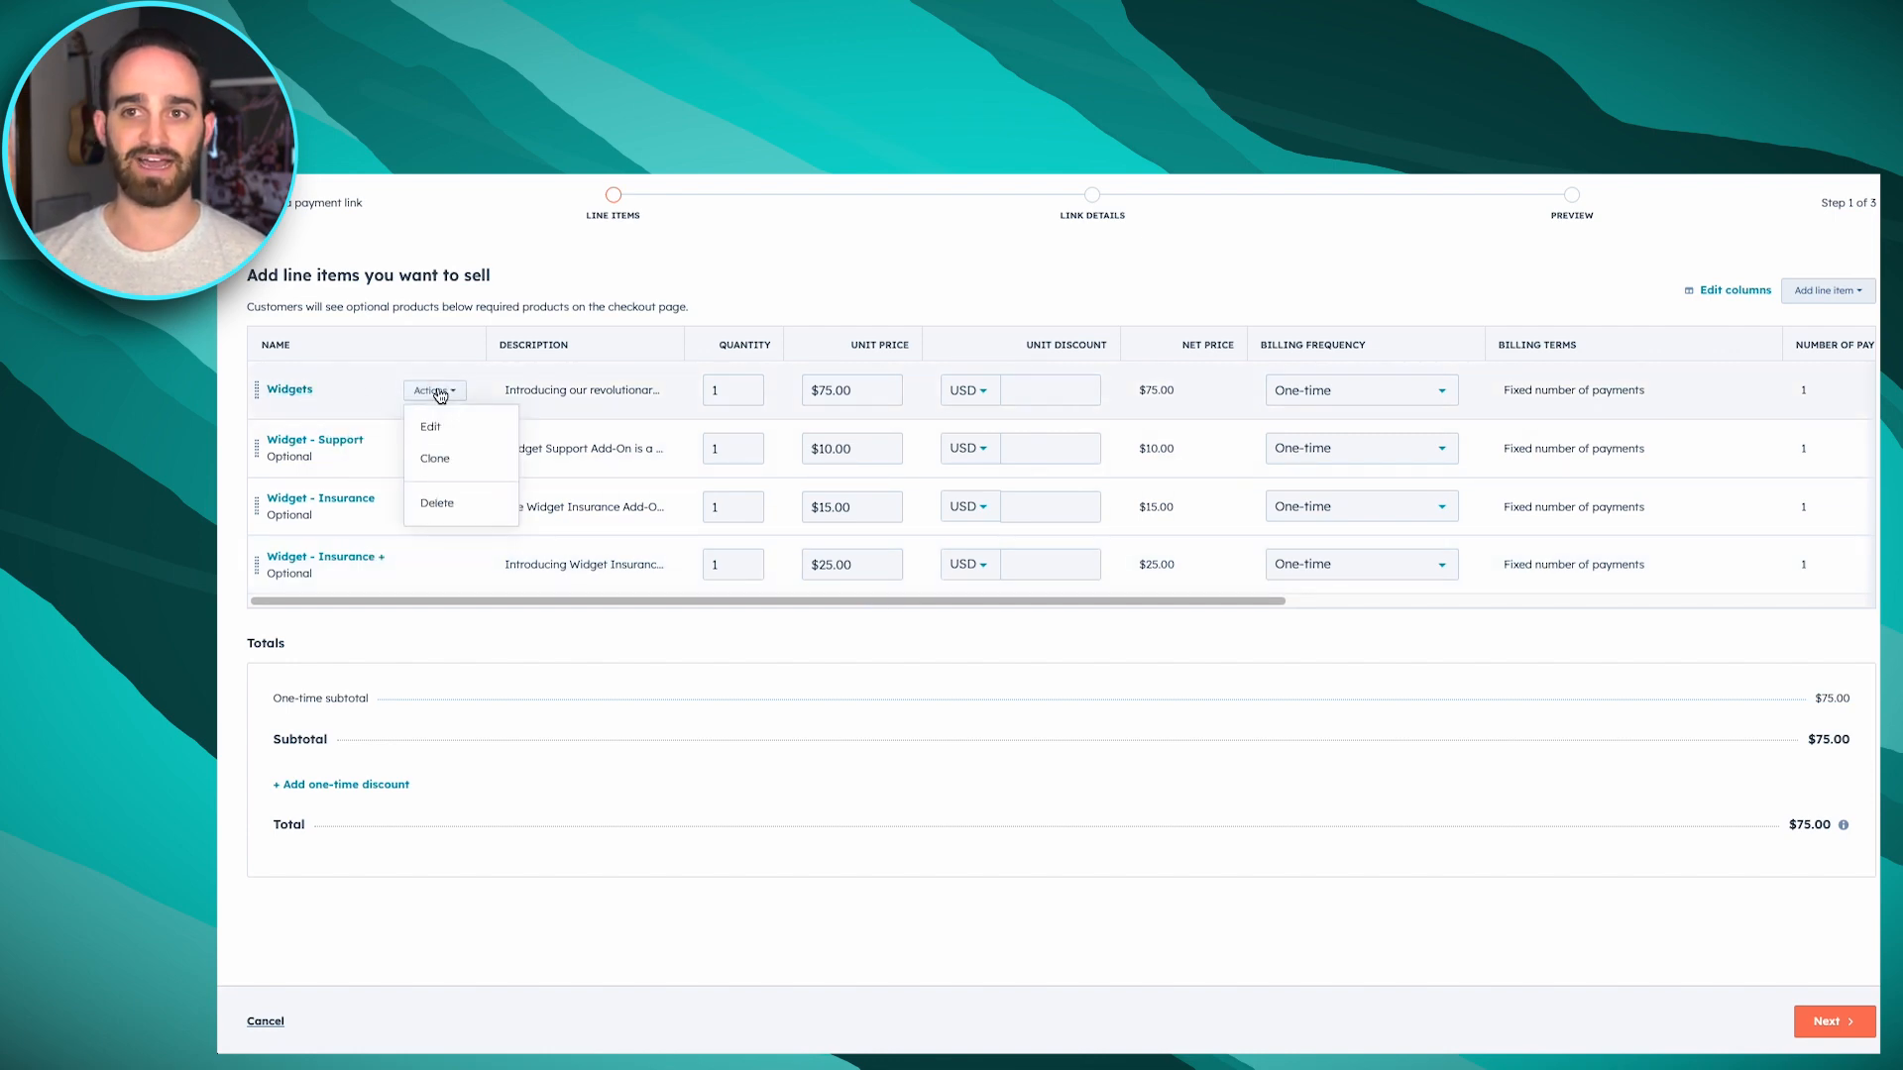
left_click(456, 425)
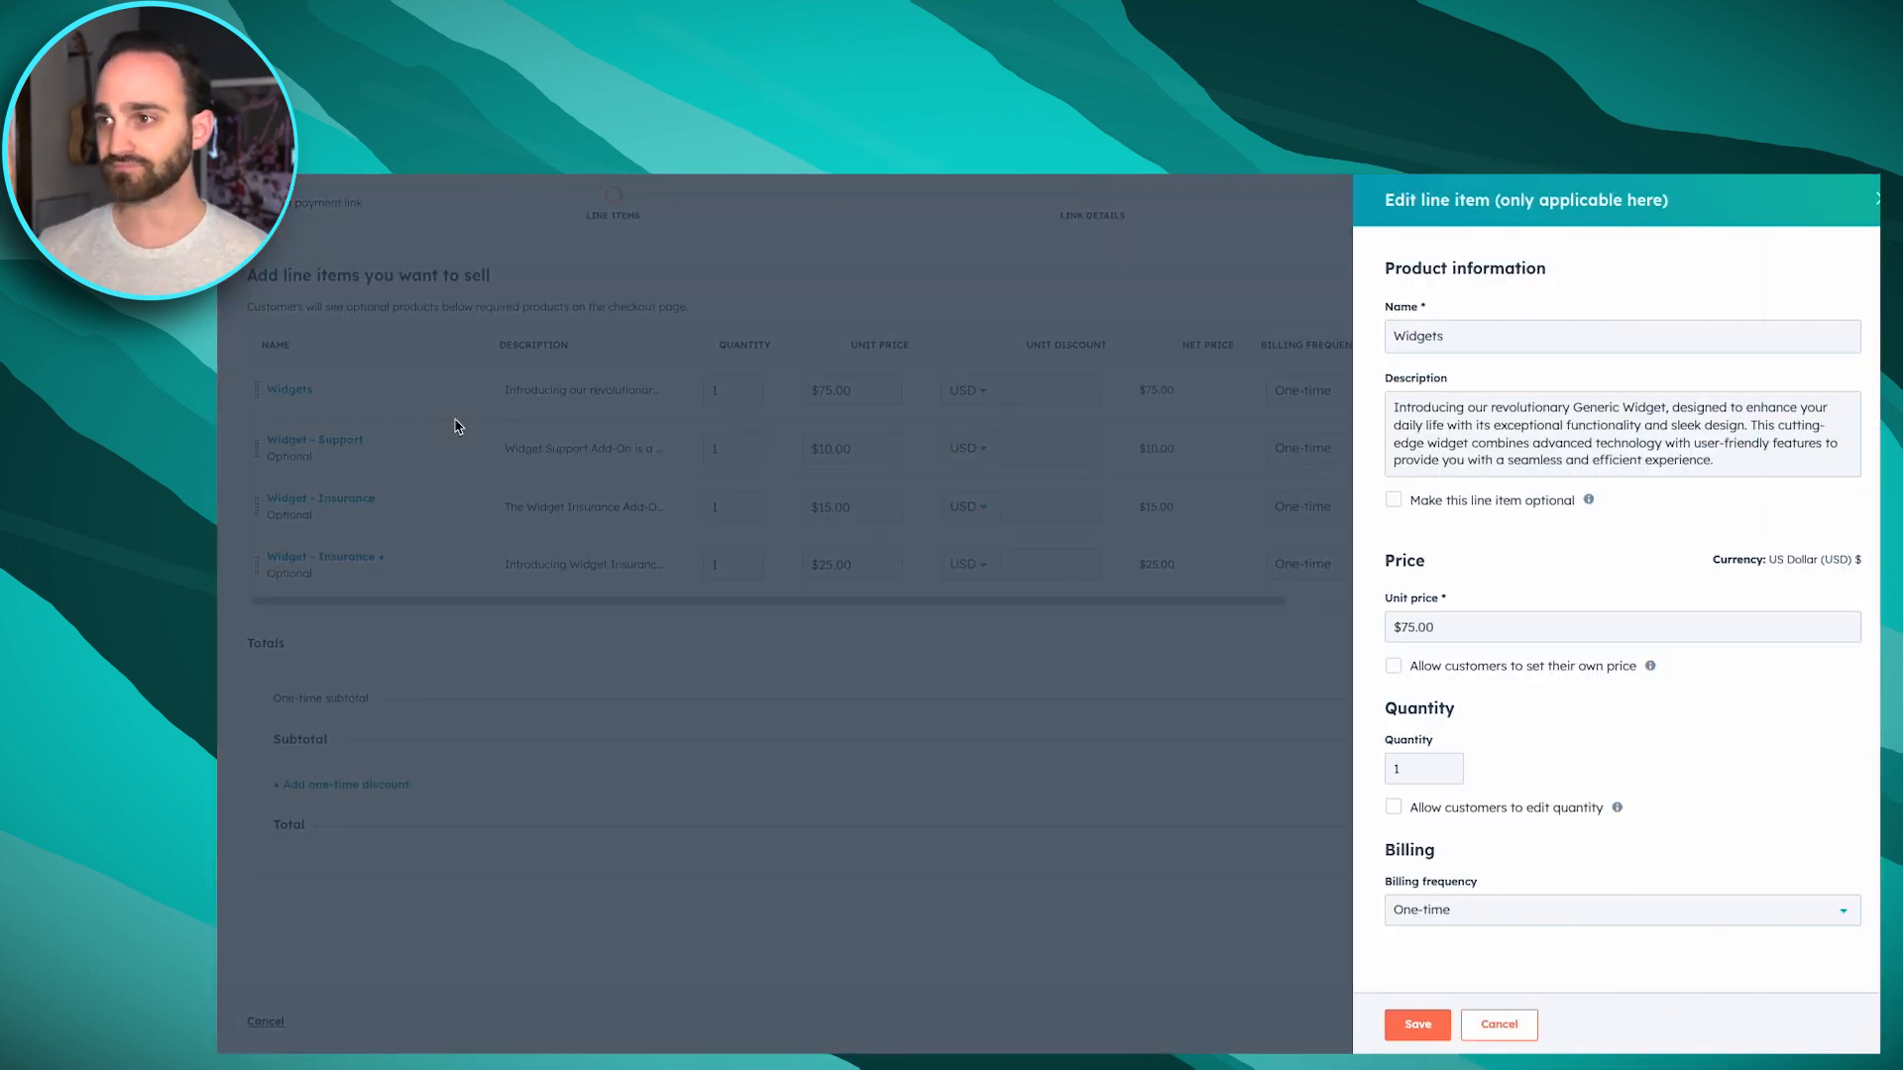
left_click(1501, 810)
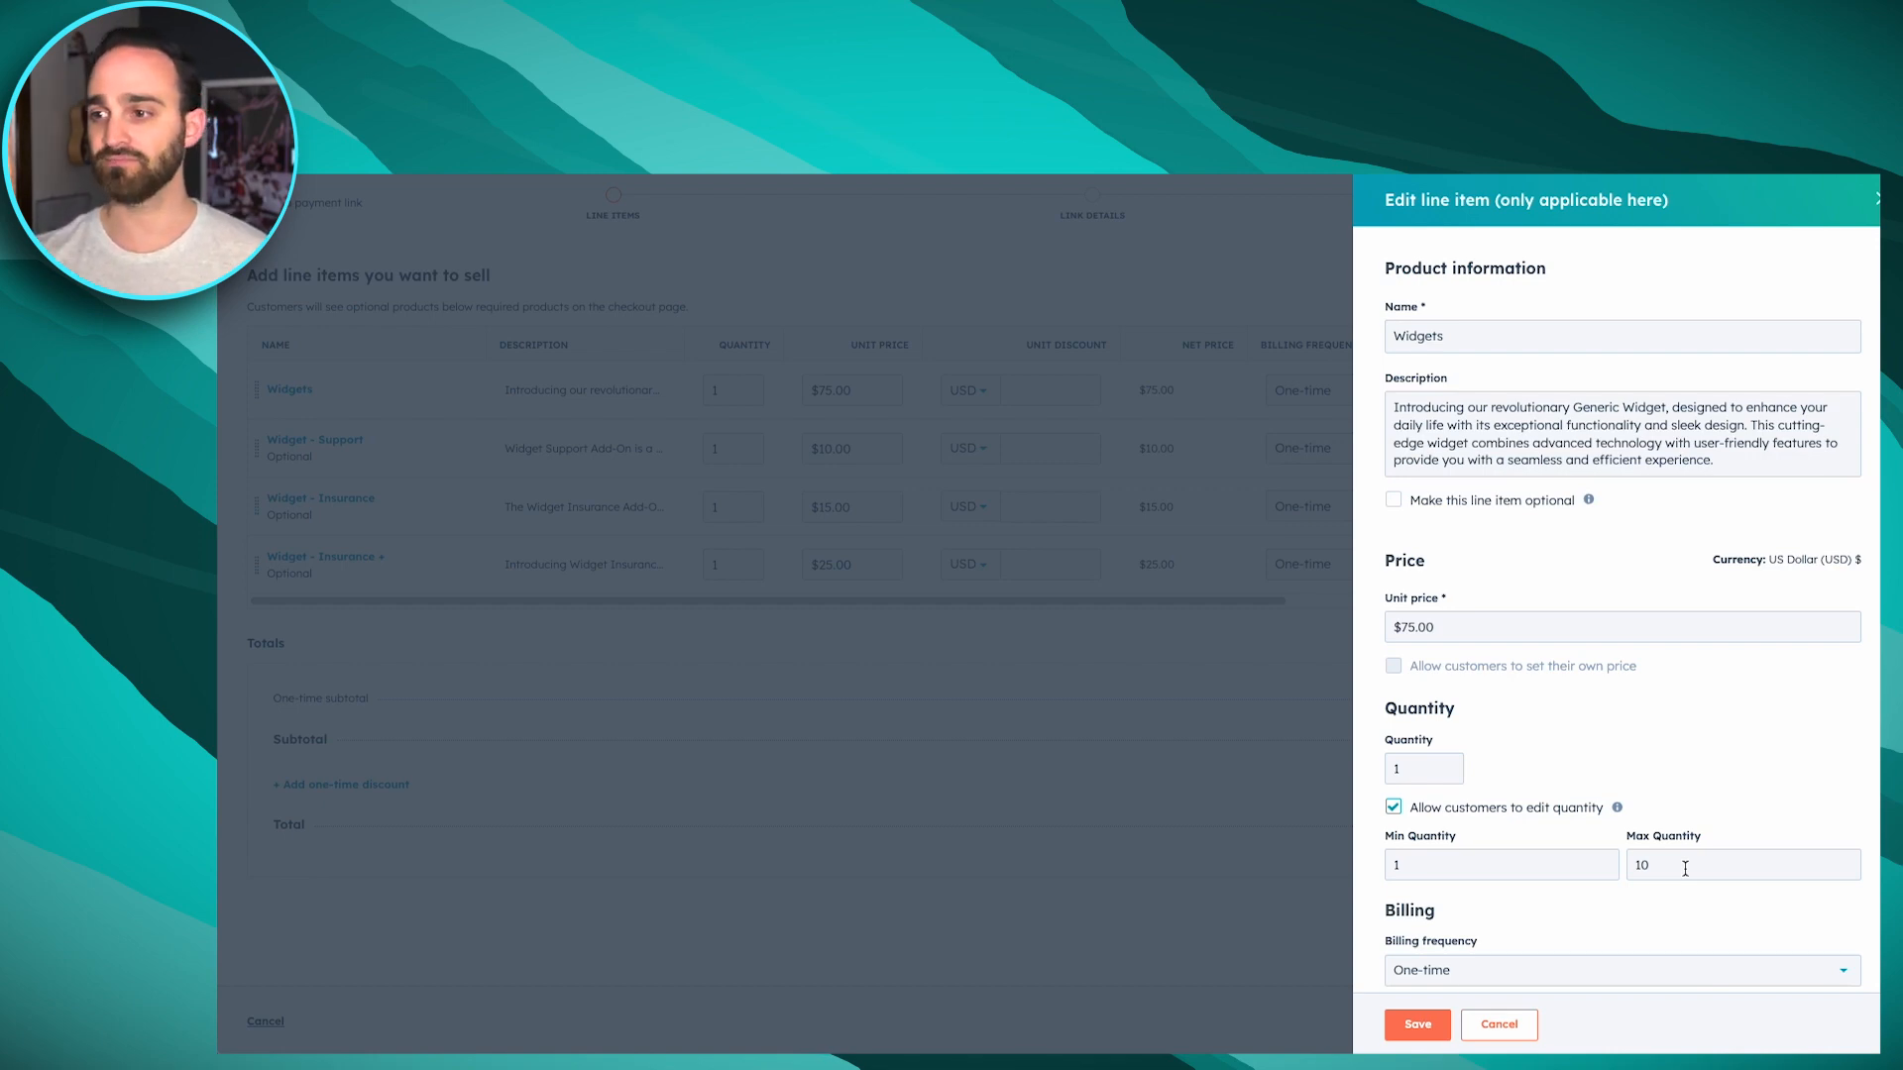
left_click(1415, 1023)
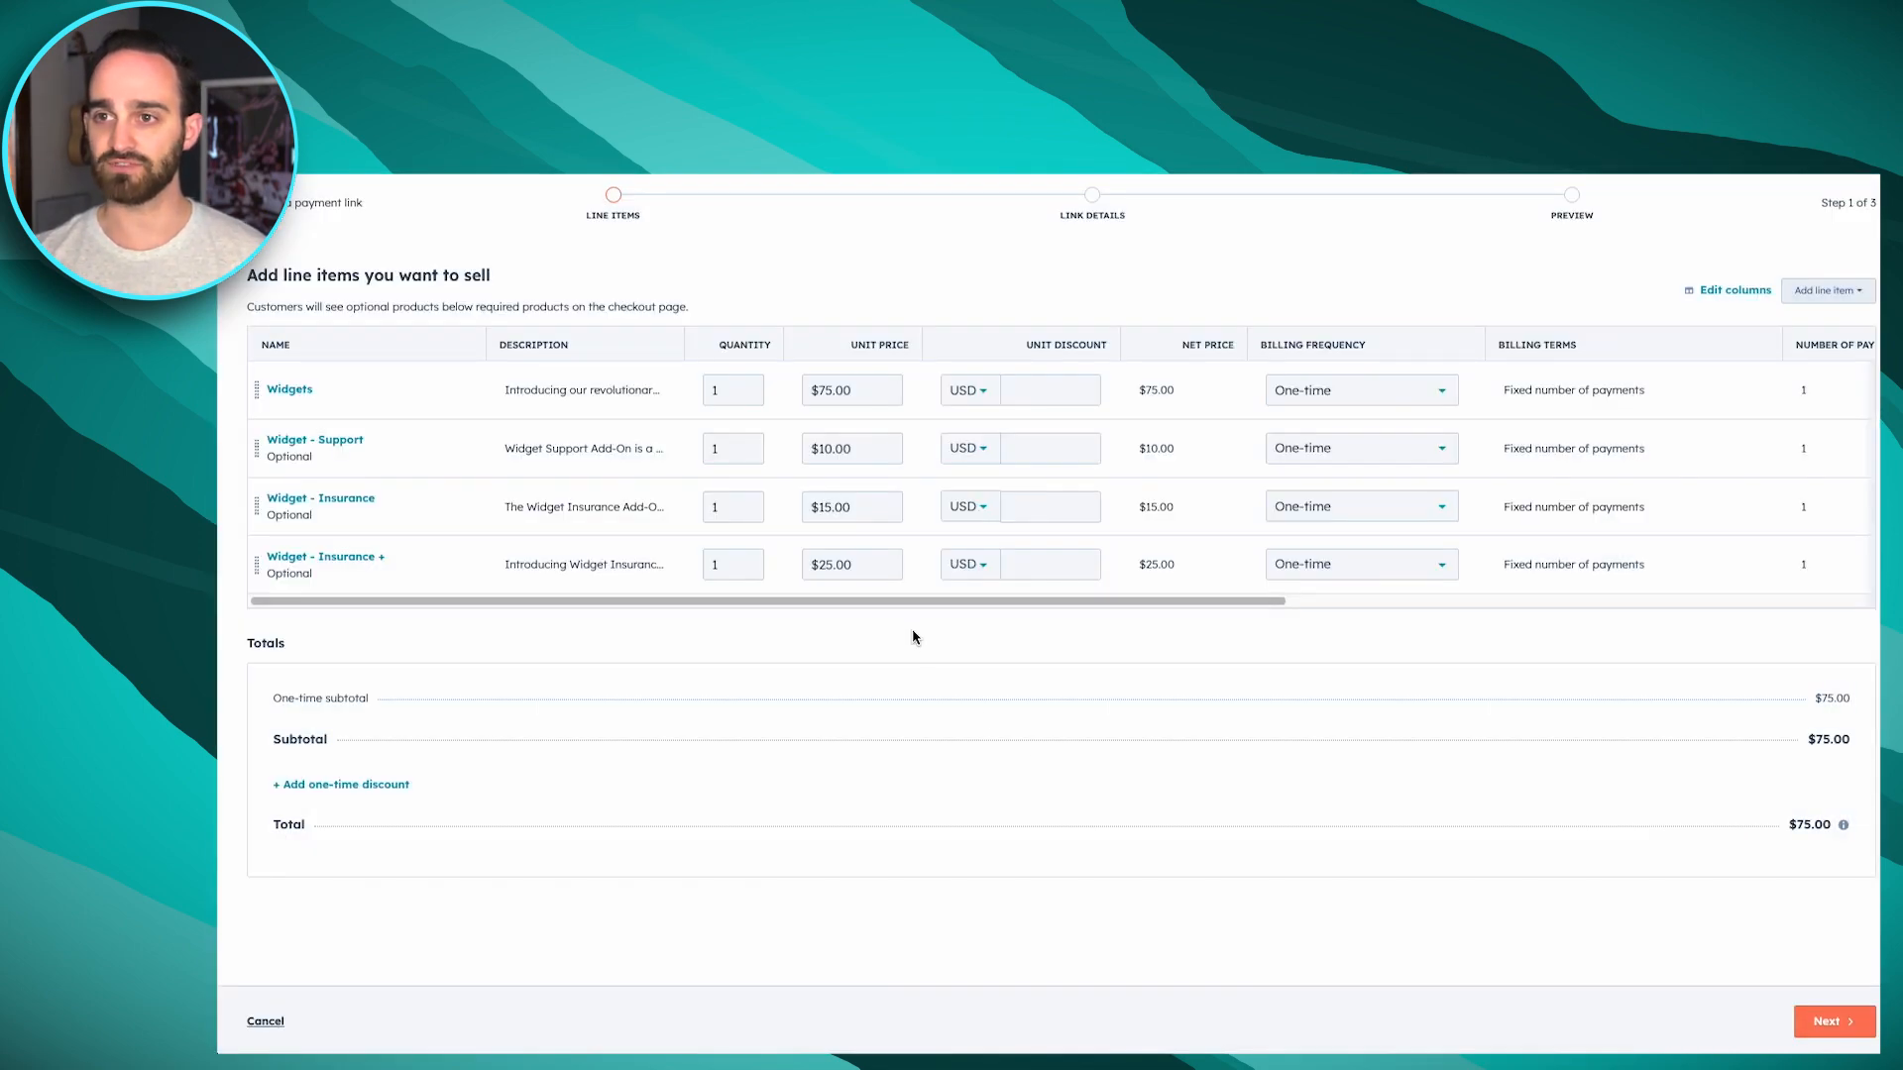
Review the remaining line item columns and the billing frequency options available for the Widgets item
left_click(901, 601)
left_click_drag(901, 601, 1436, 598)
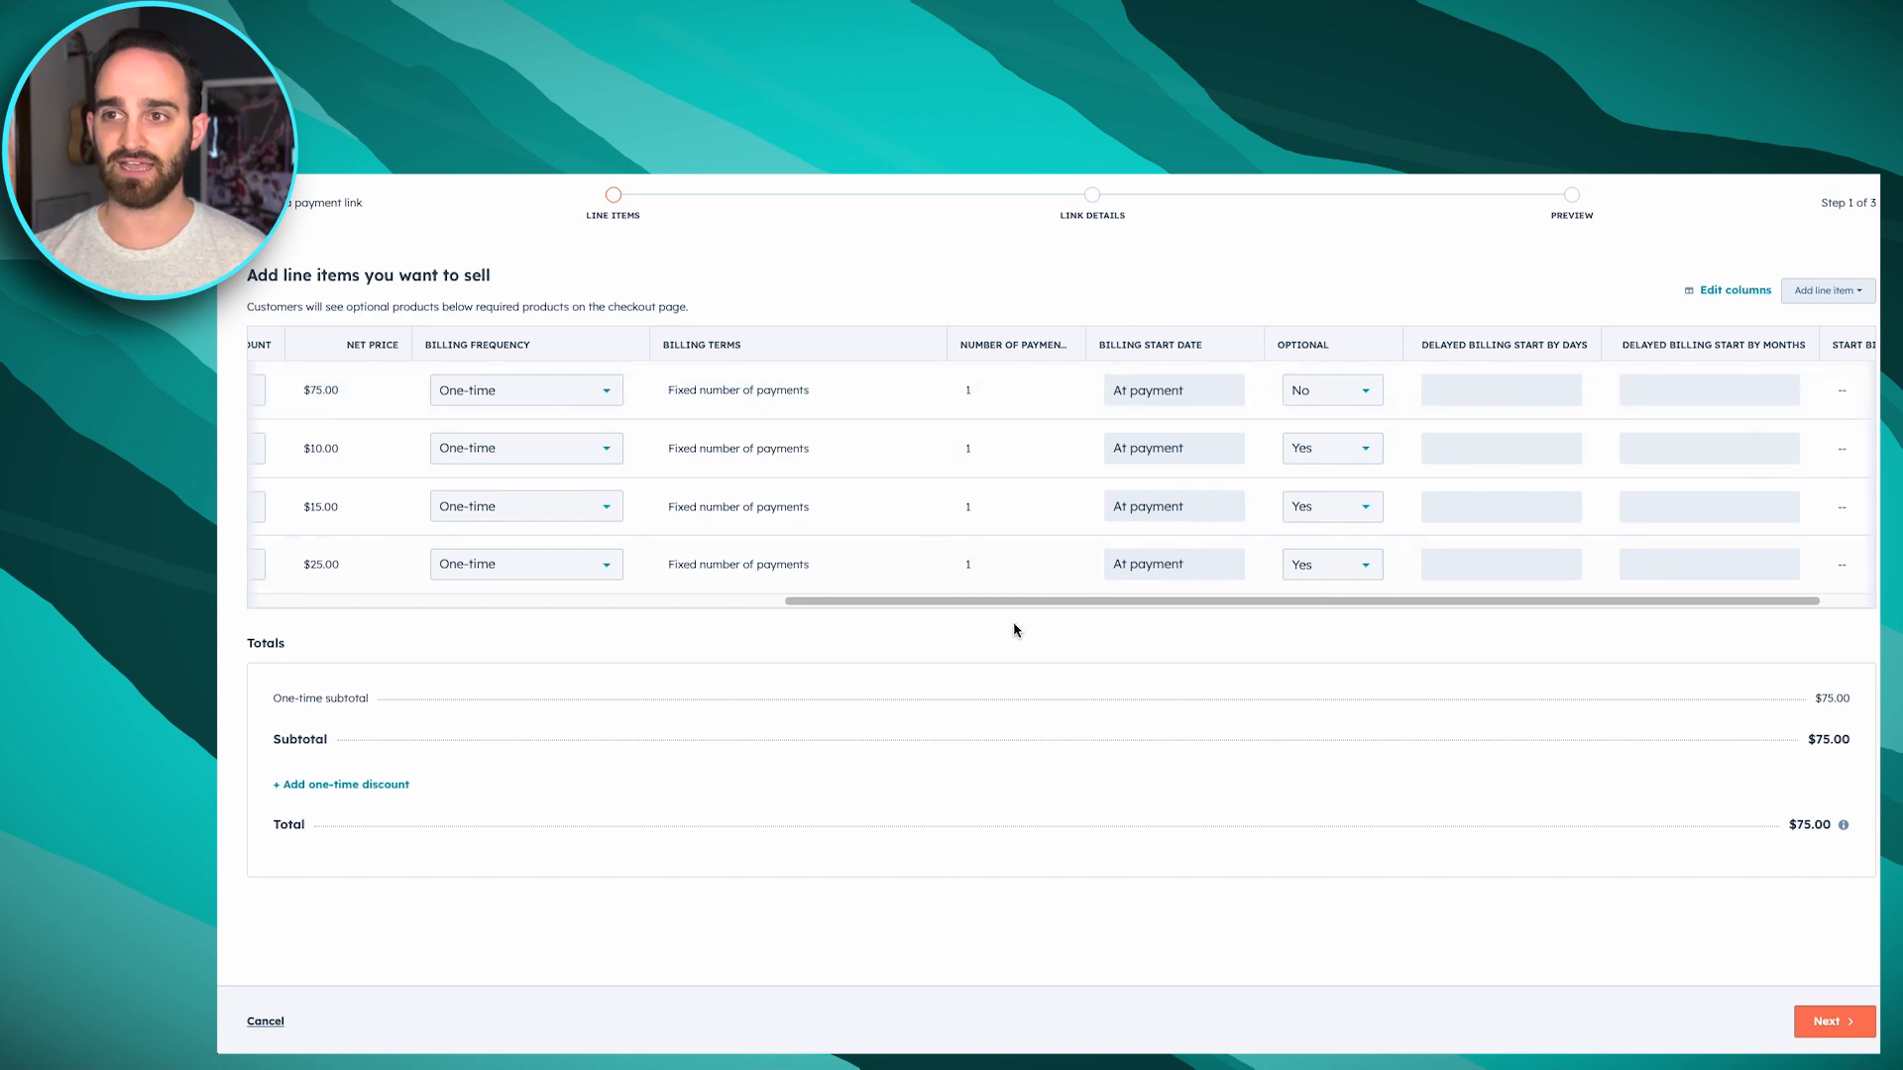
left_click_drag(1015, 600, 574, 535)
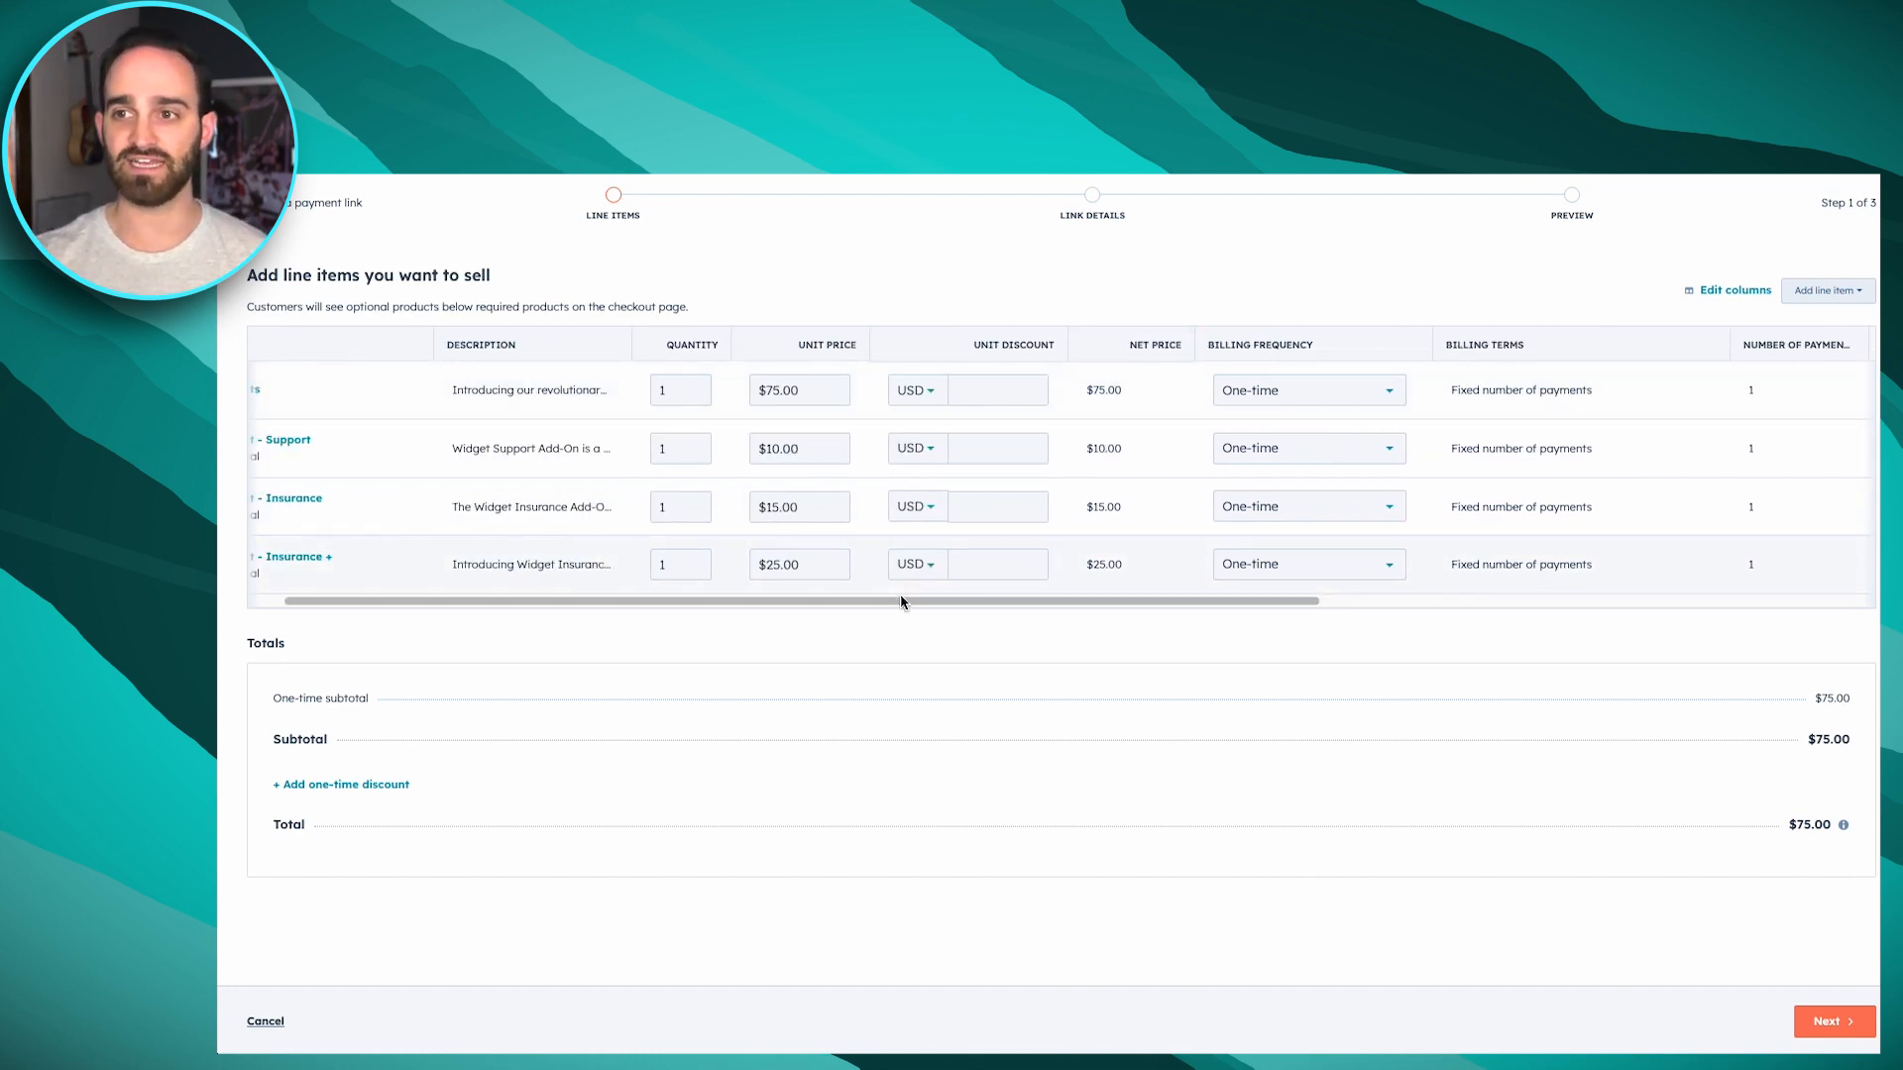
left_click_drag(900, 598, 1084, 650)
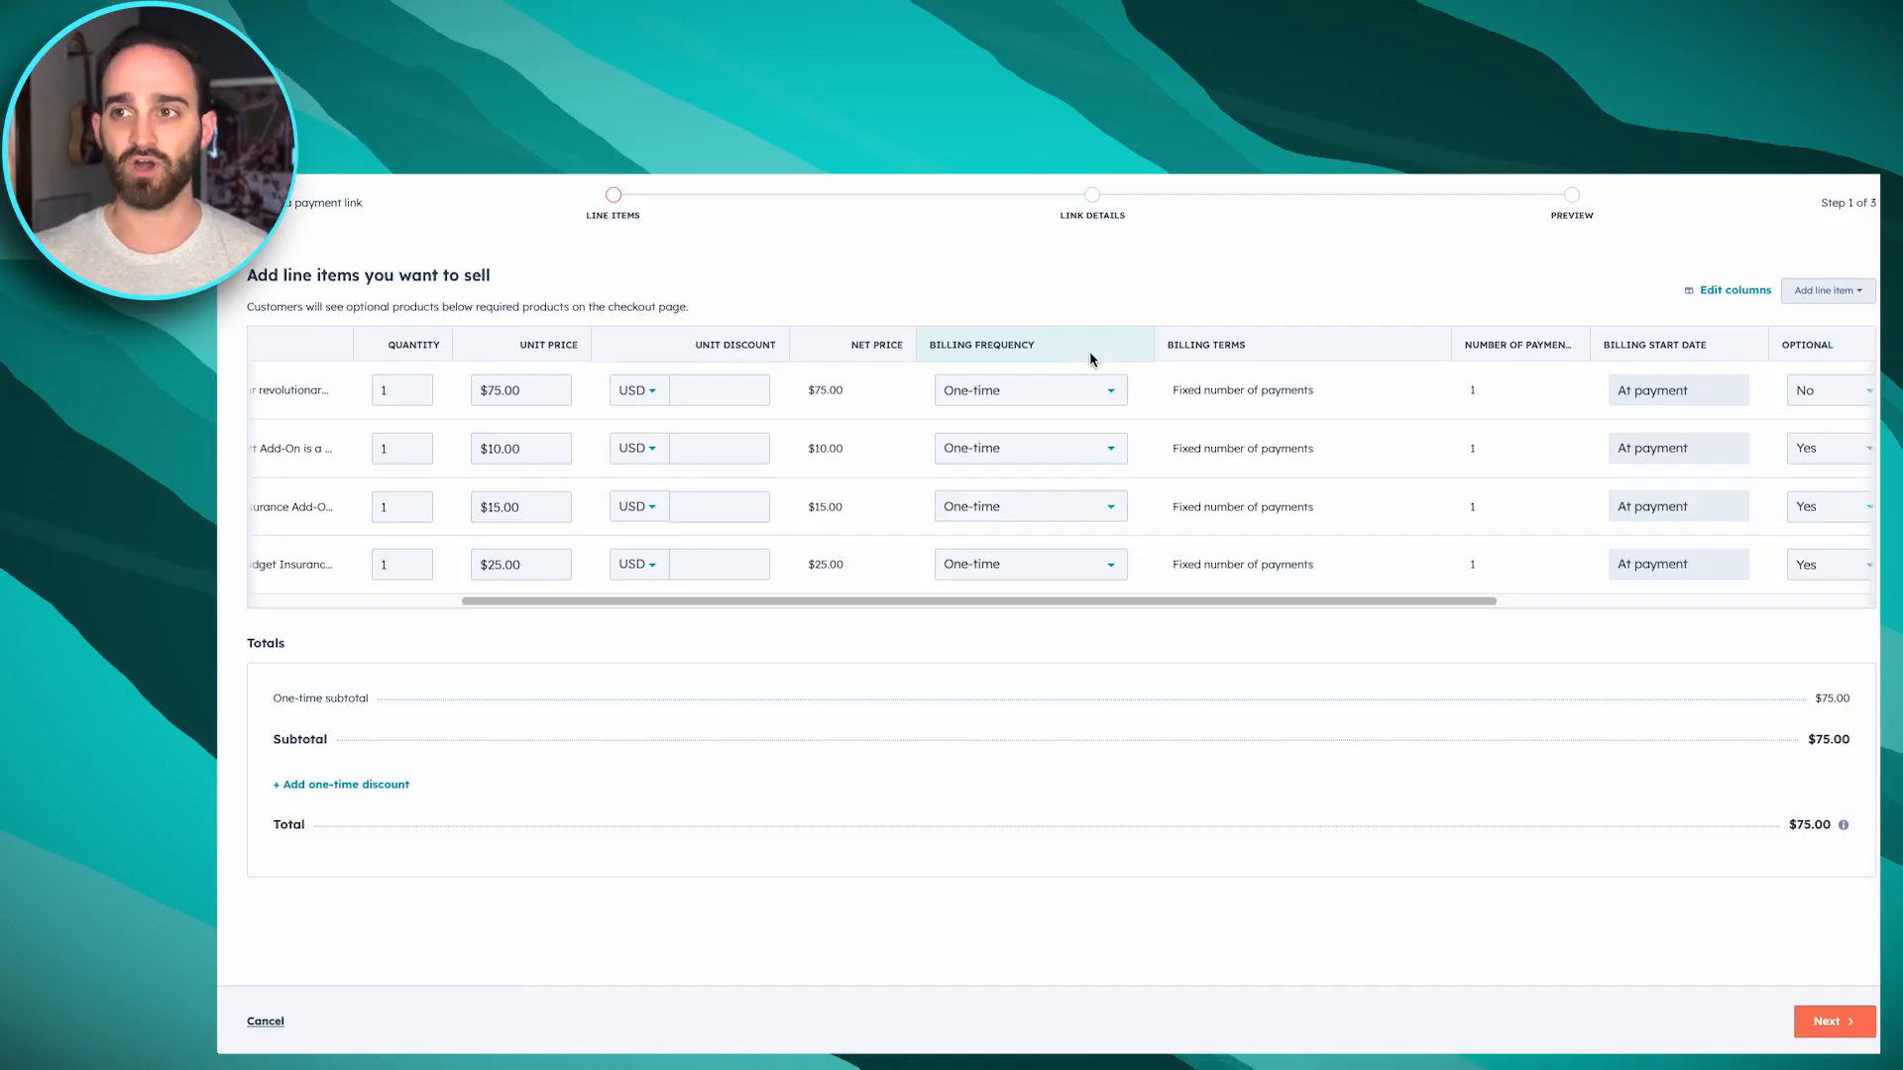
left_click(1050, 390)
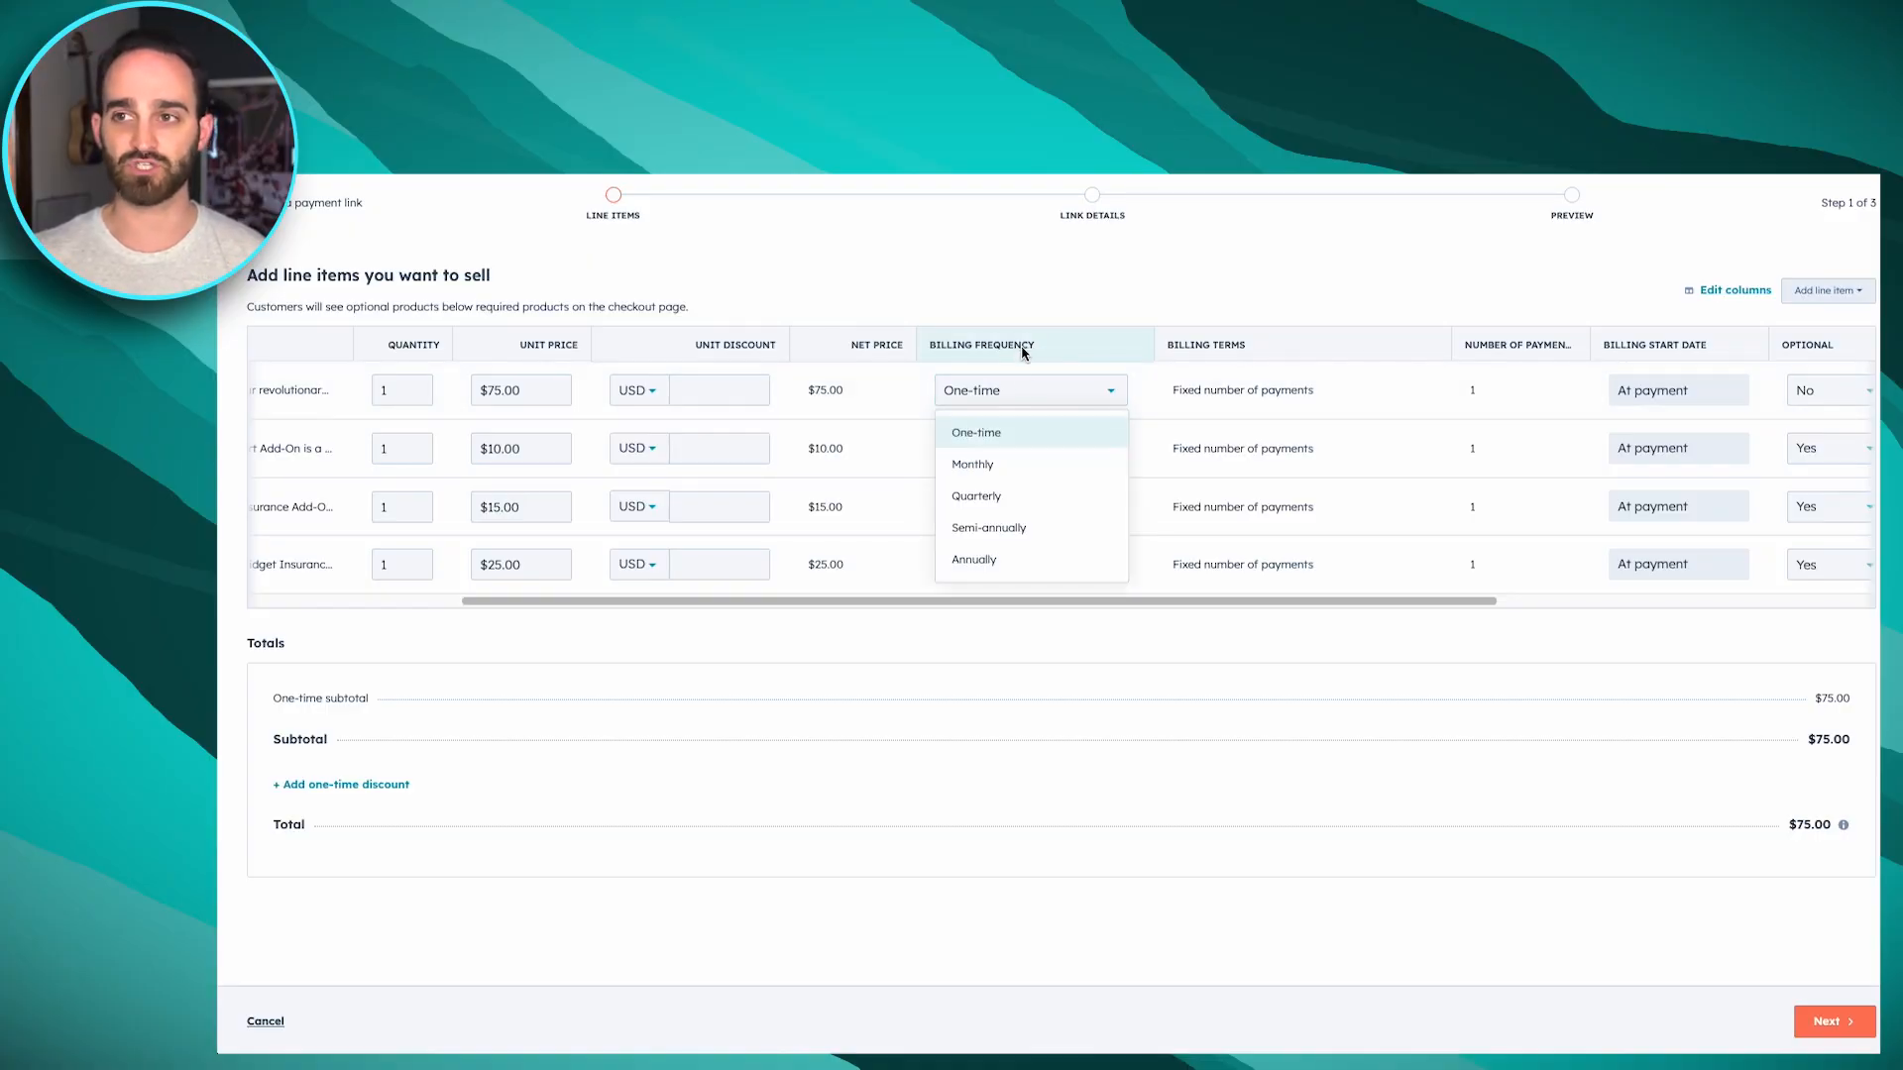
left_click(1051, 258)
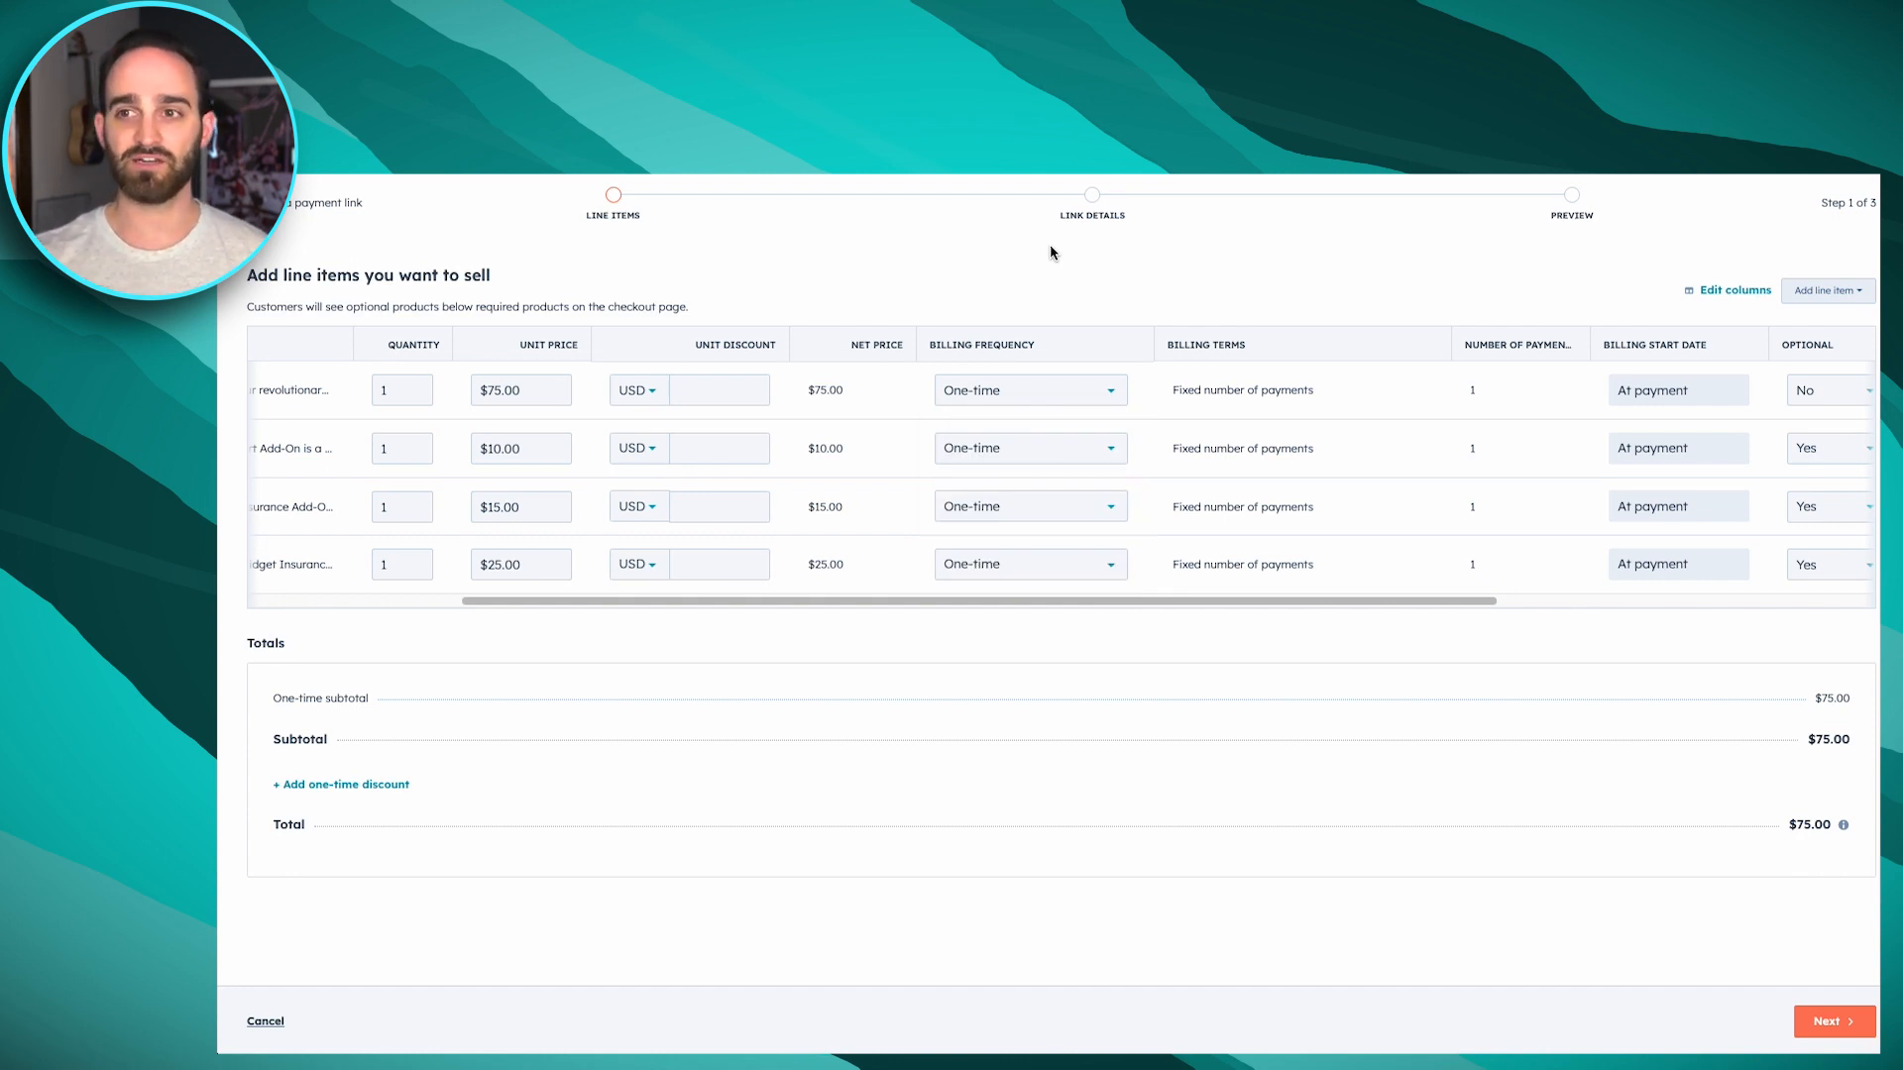
left_click_drag(820, 601, 446, 601)
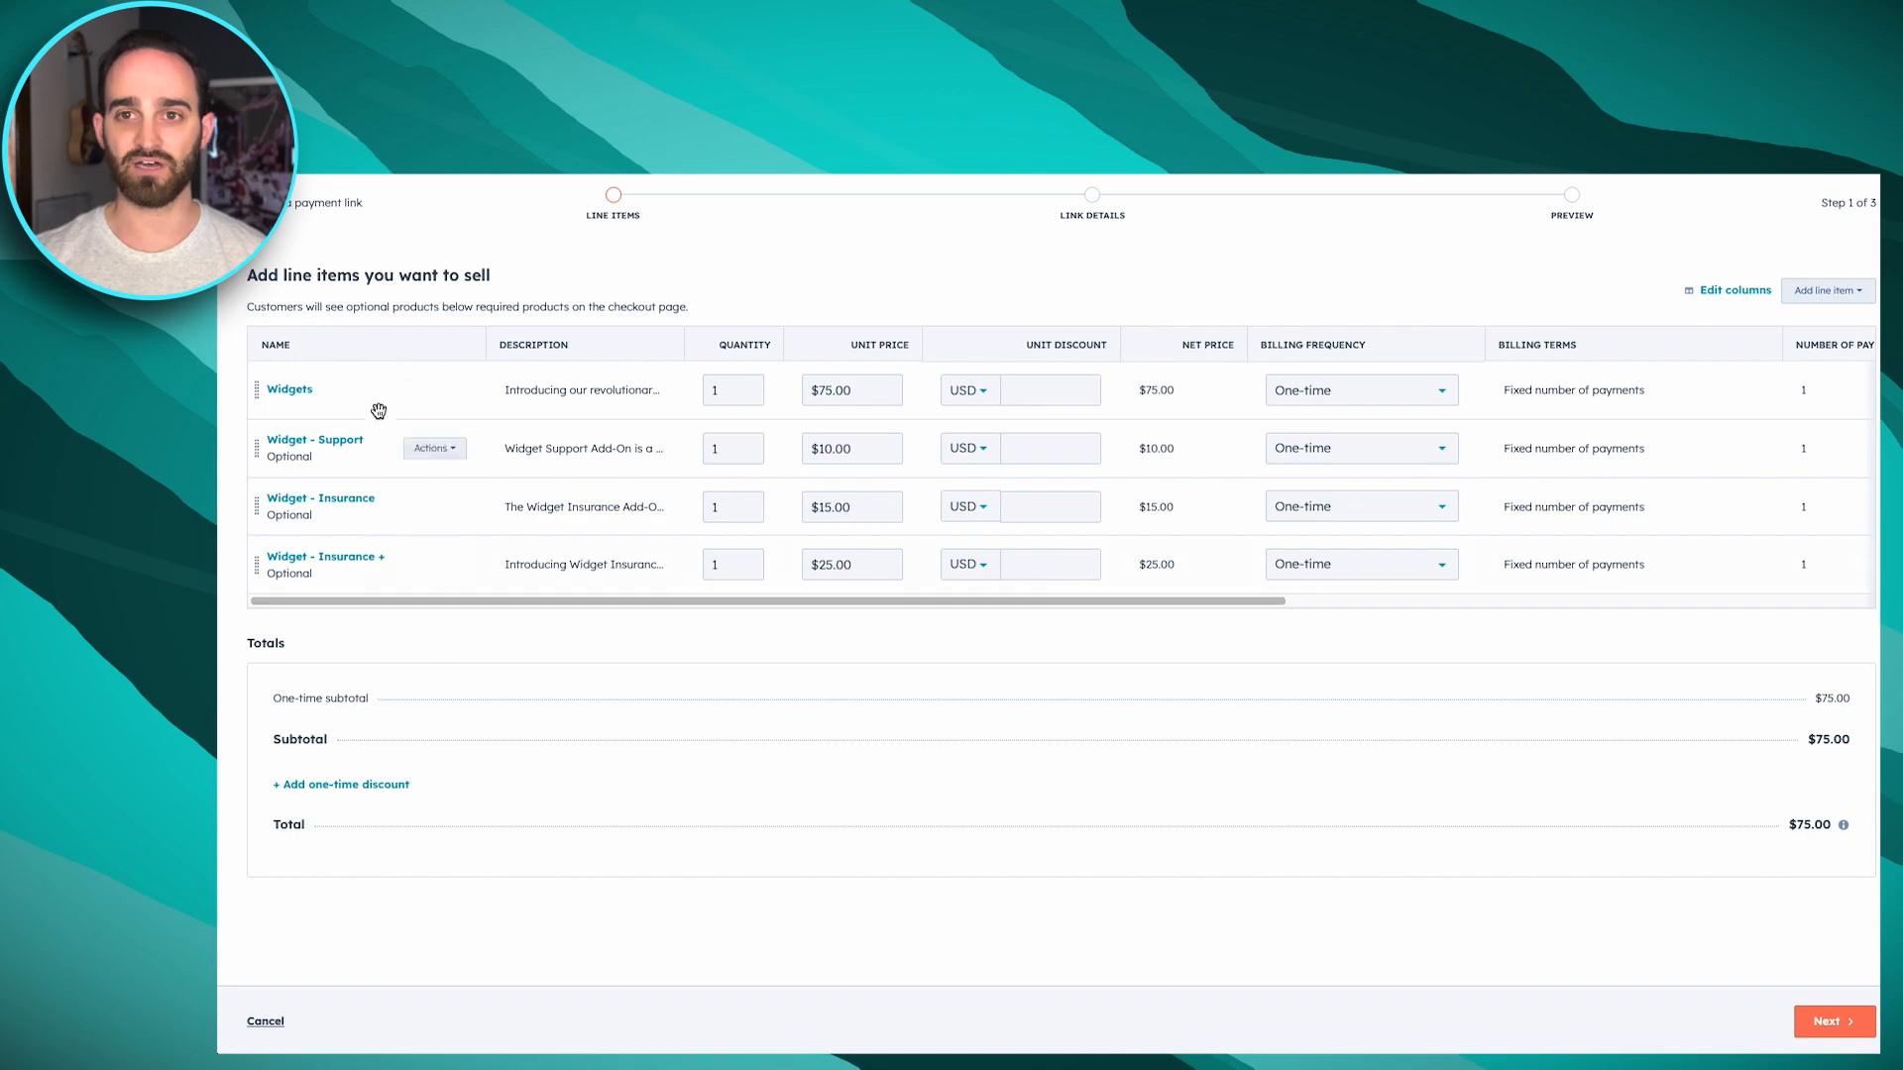
In the link details, allow the link to create new deals and enter the checkout text "Add in some text here that they will see at check."
left_click(1826, 1022)
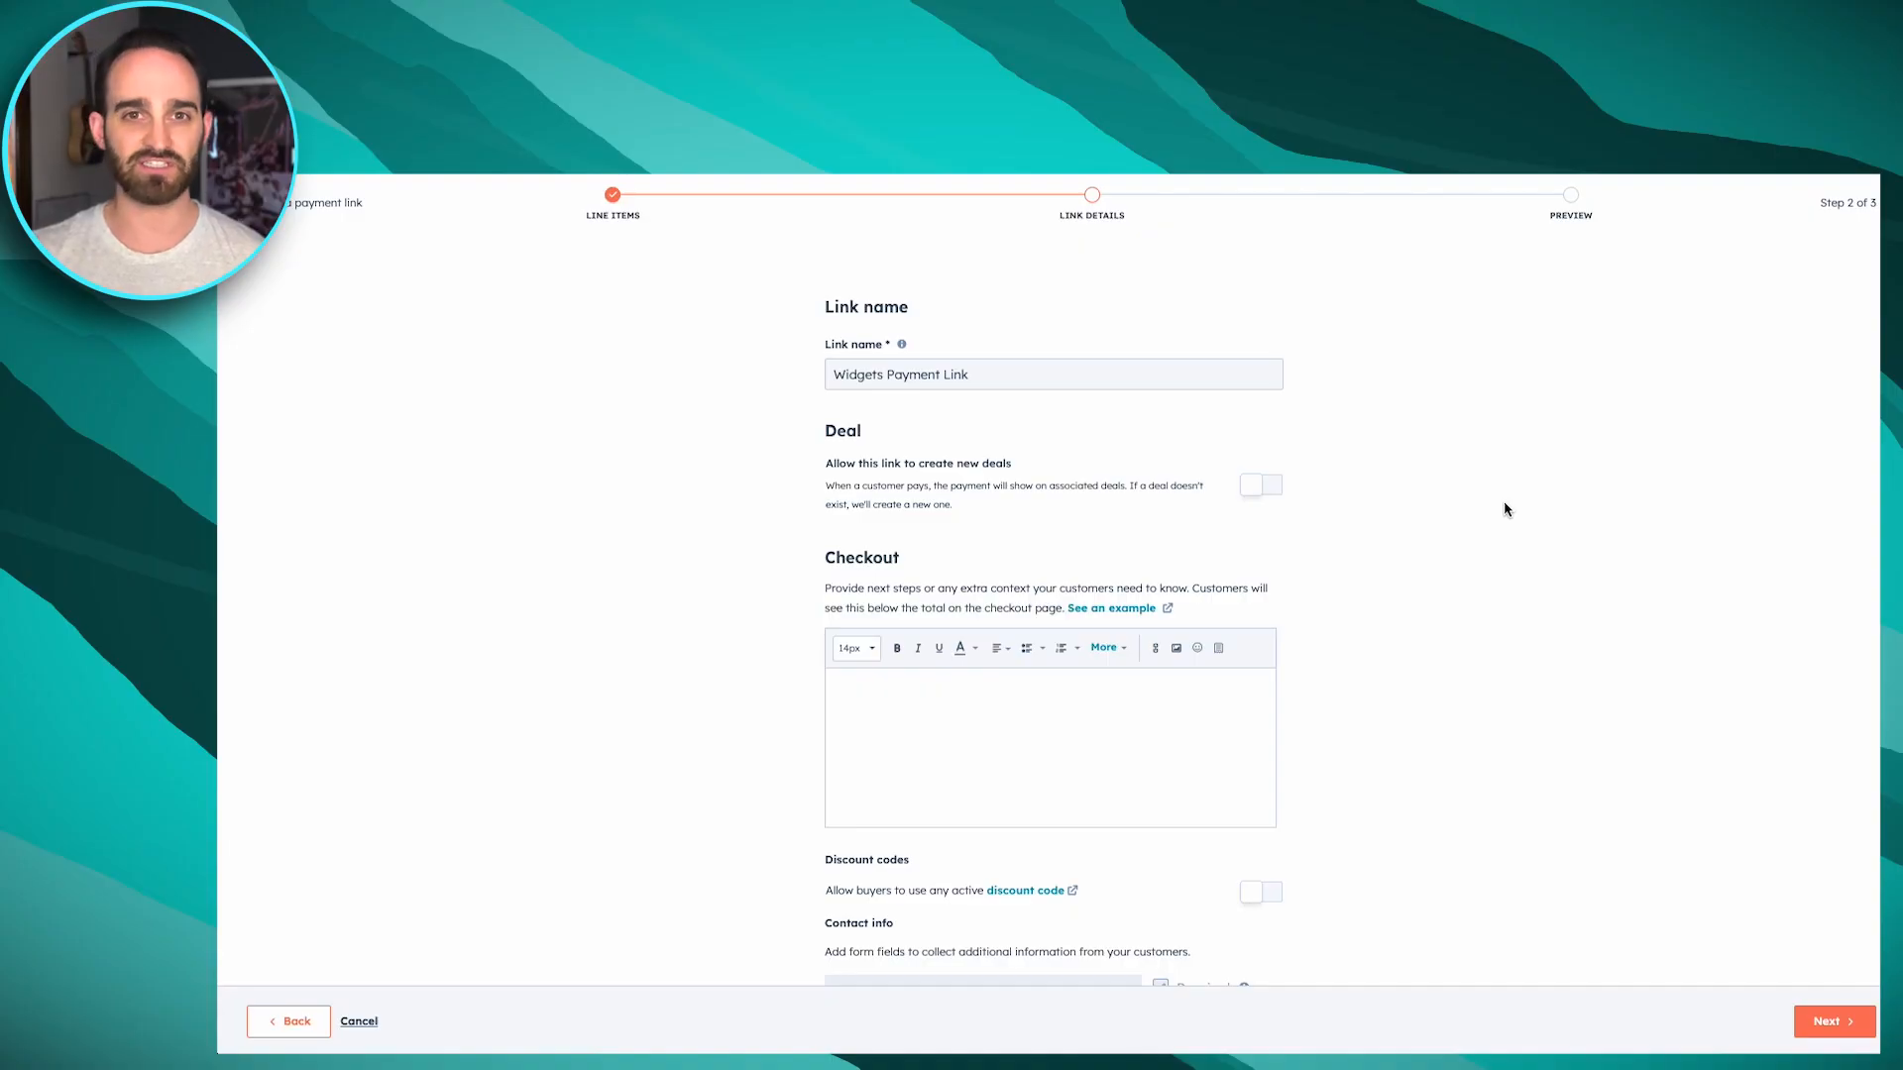
left_click(1272, 486)
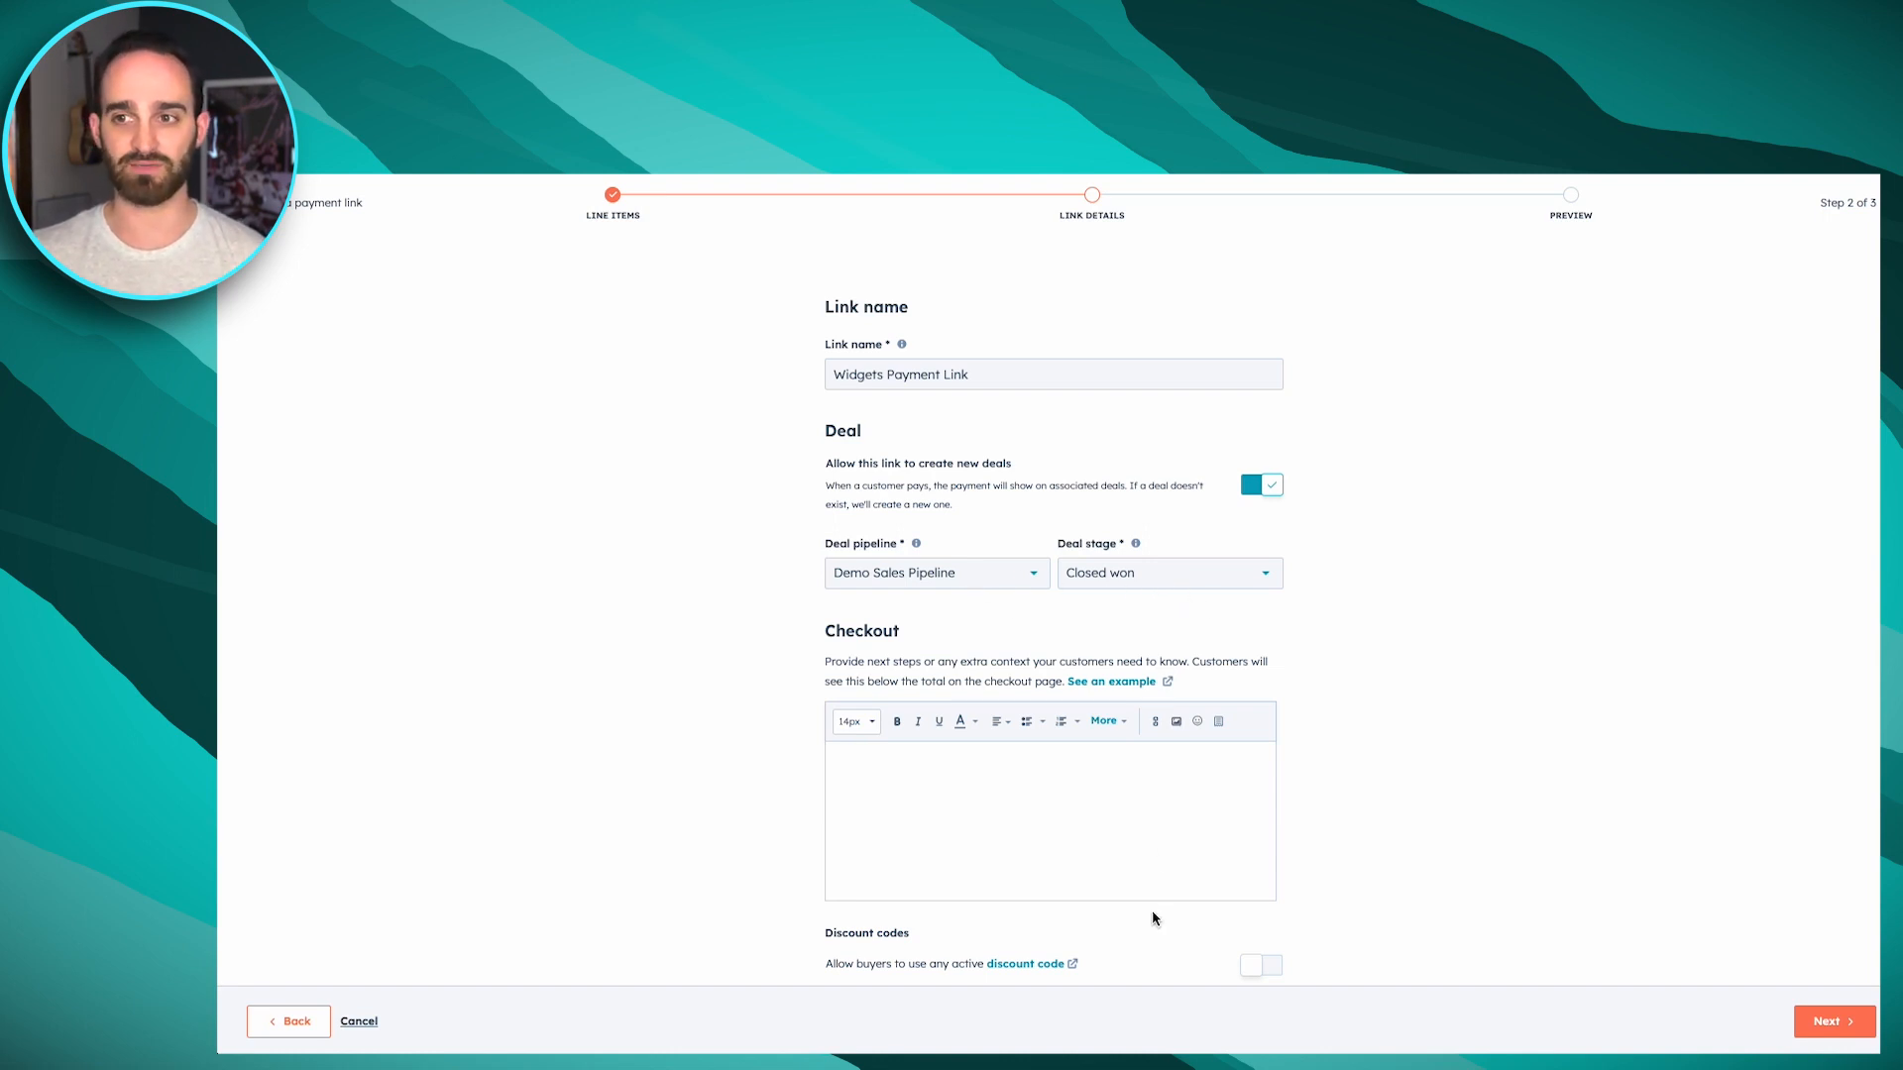
left_click(1084, 817)
type("Add ")
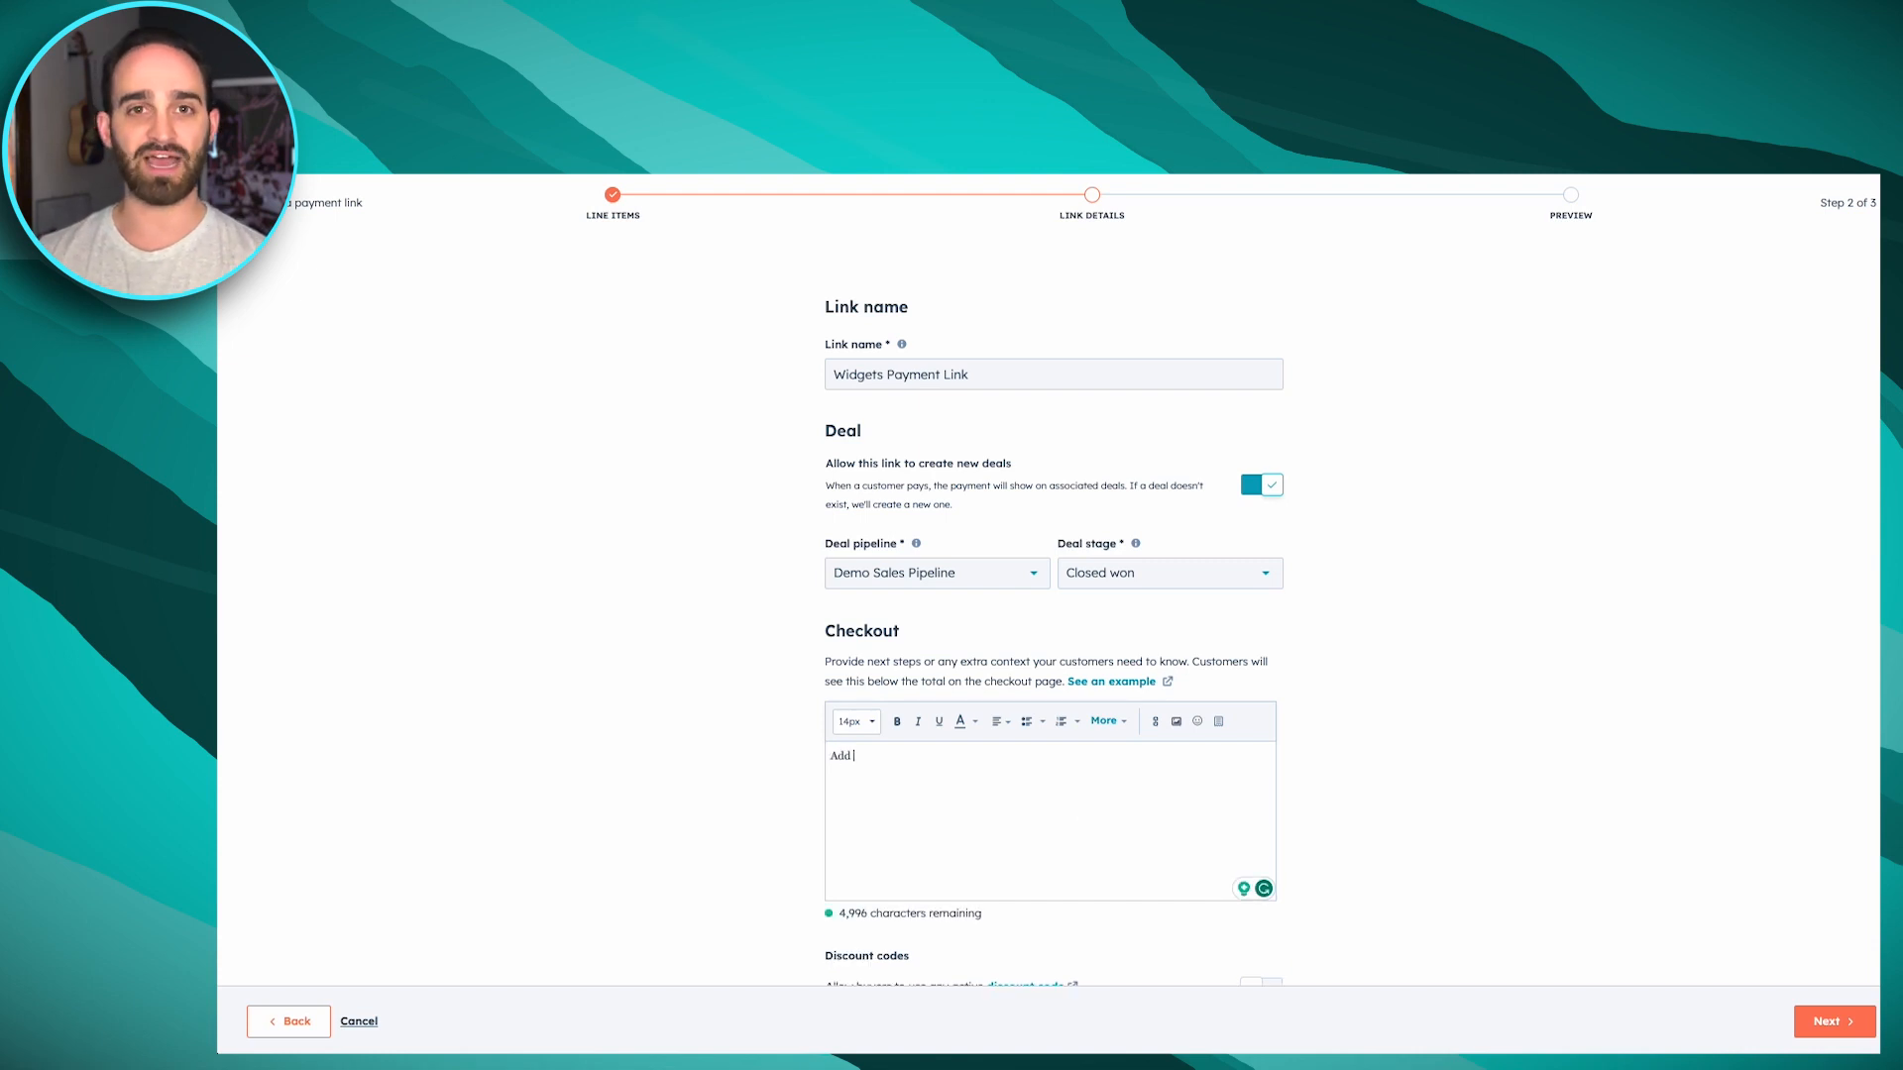
type("in some text her")
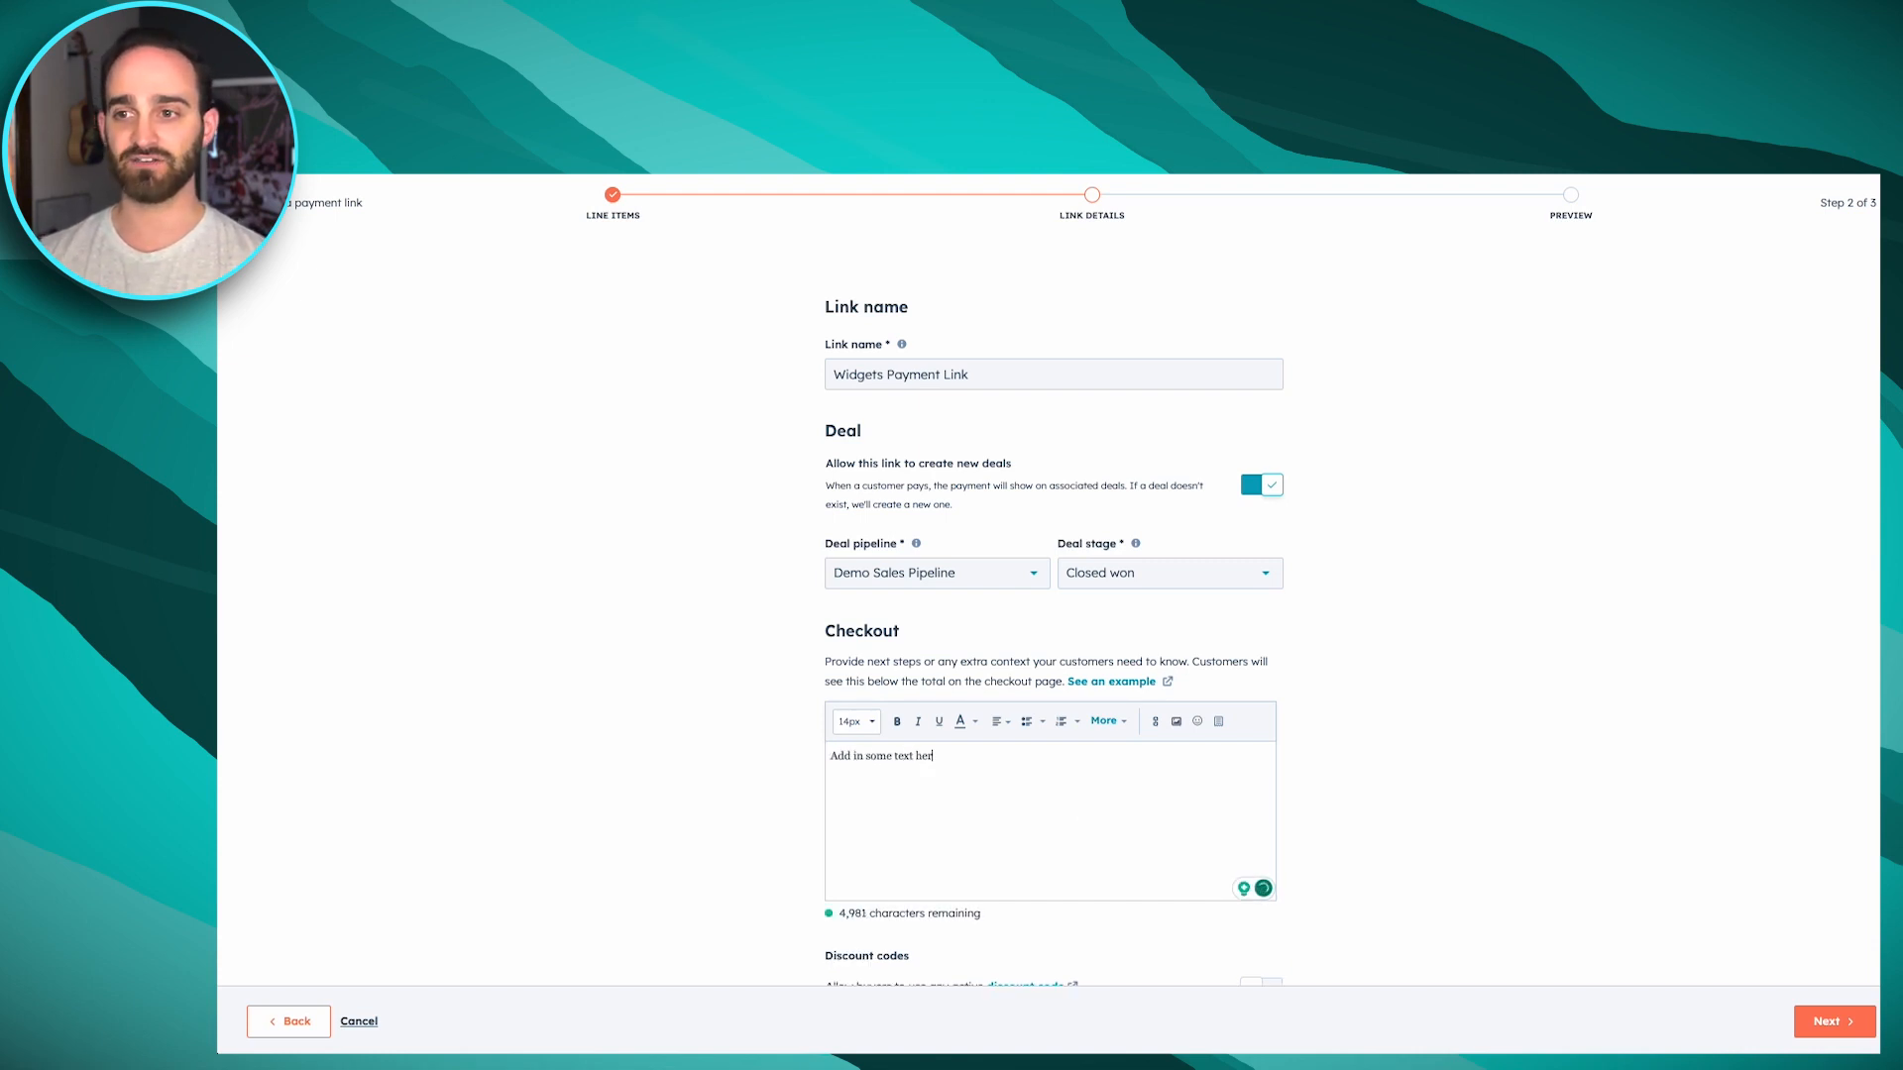
type("e that they will s")
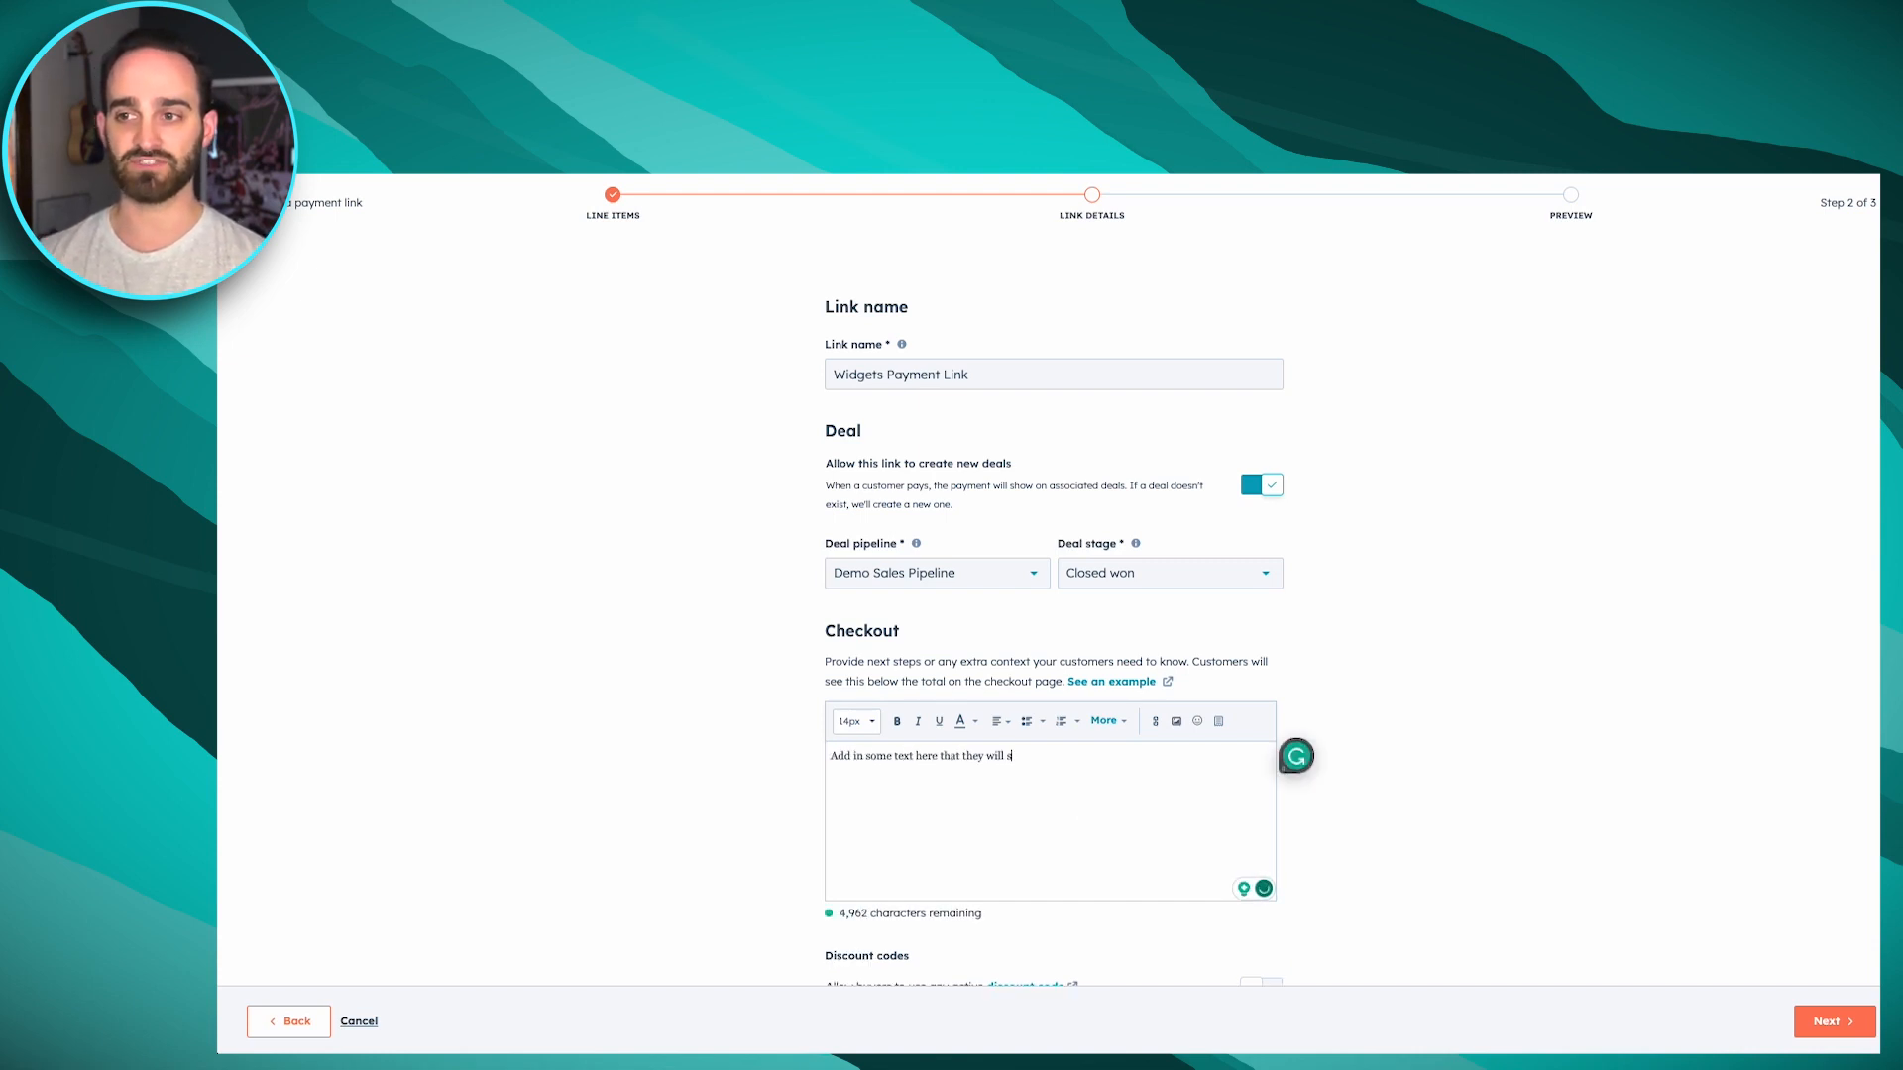
type("ee at check.")
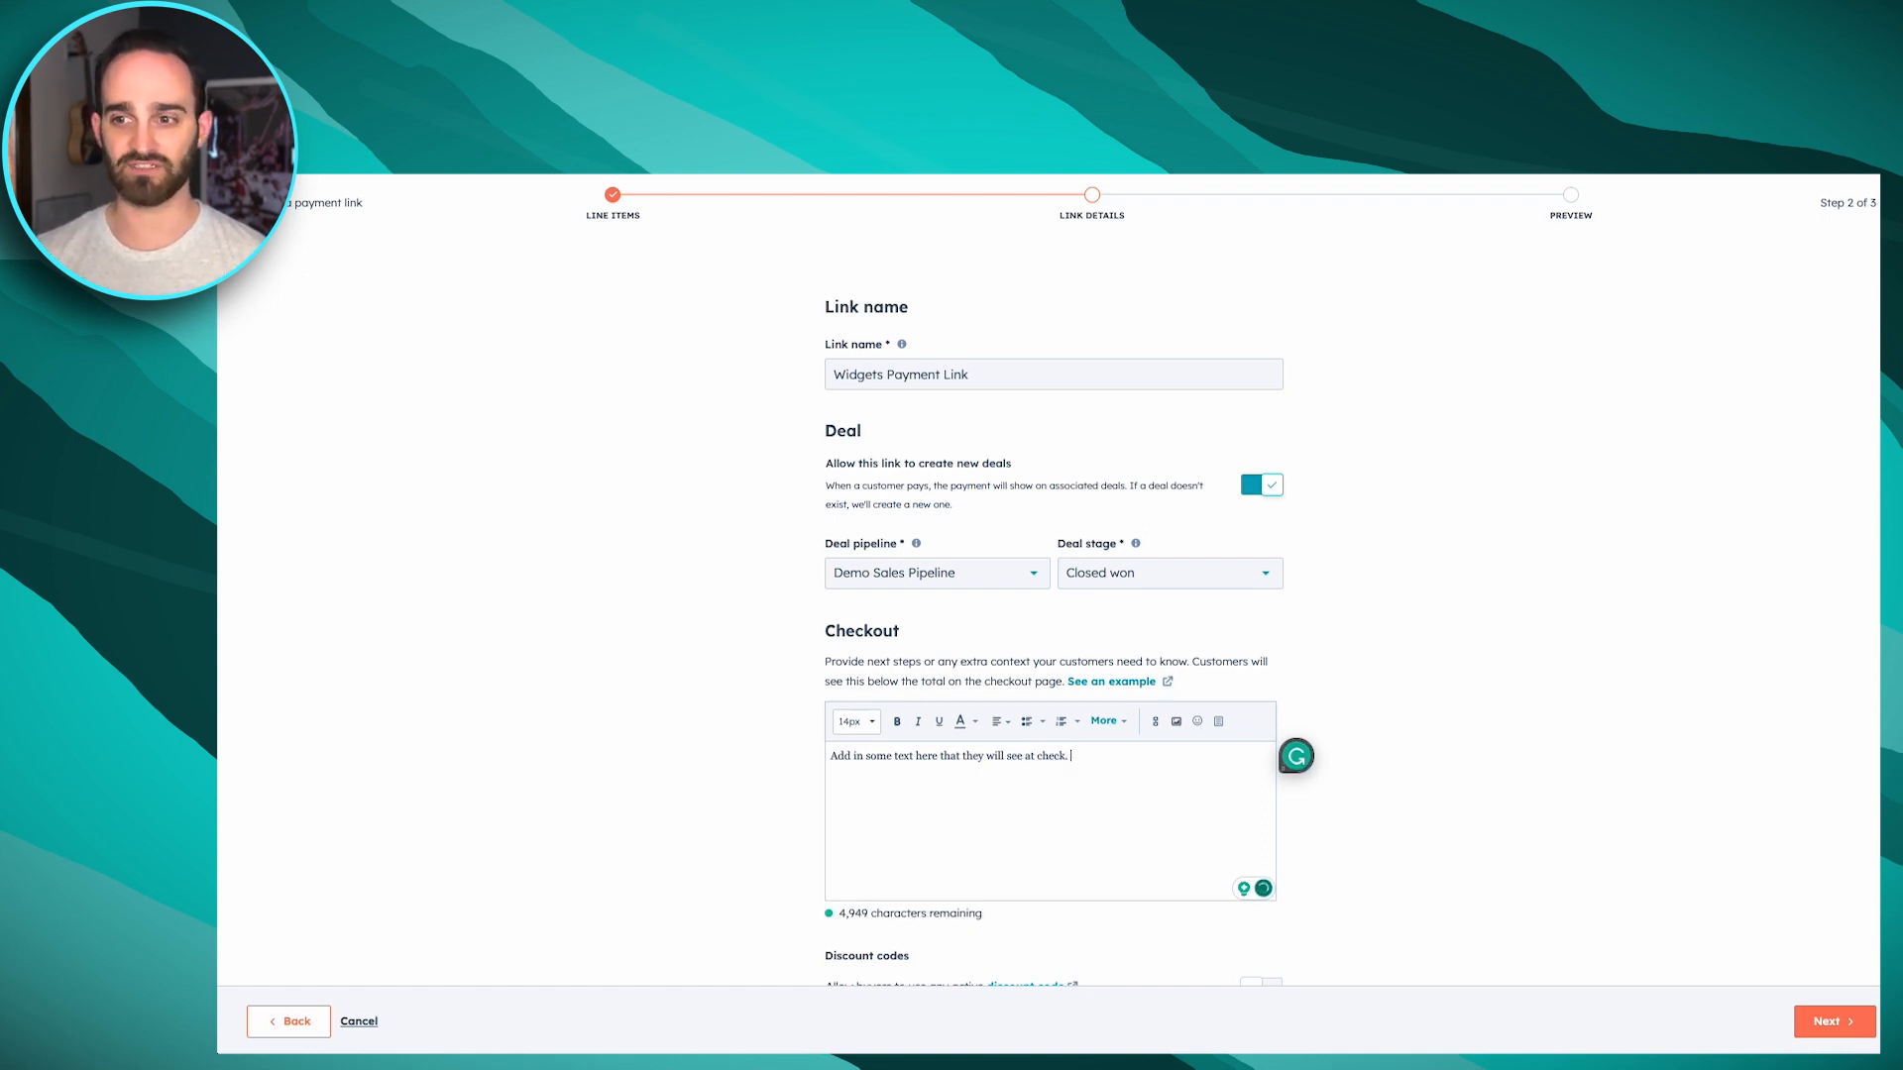
Remove ACH (bank transfer) from the accepted forms of payment and proceed to the checkout preview
scroll(1418, 719, "down", 3)
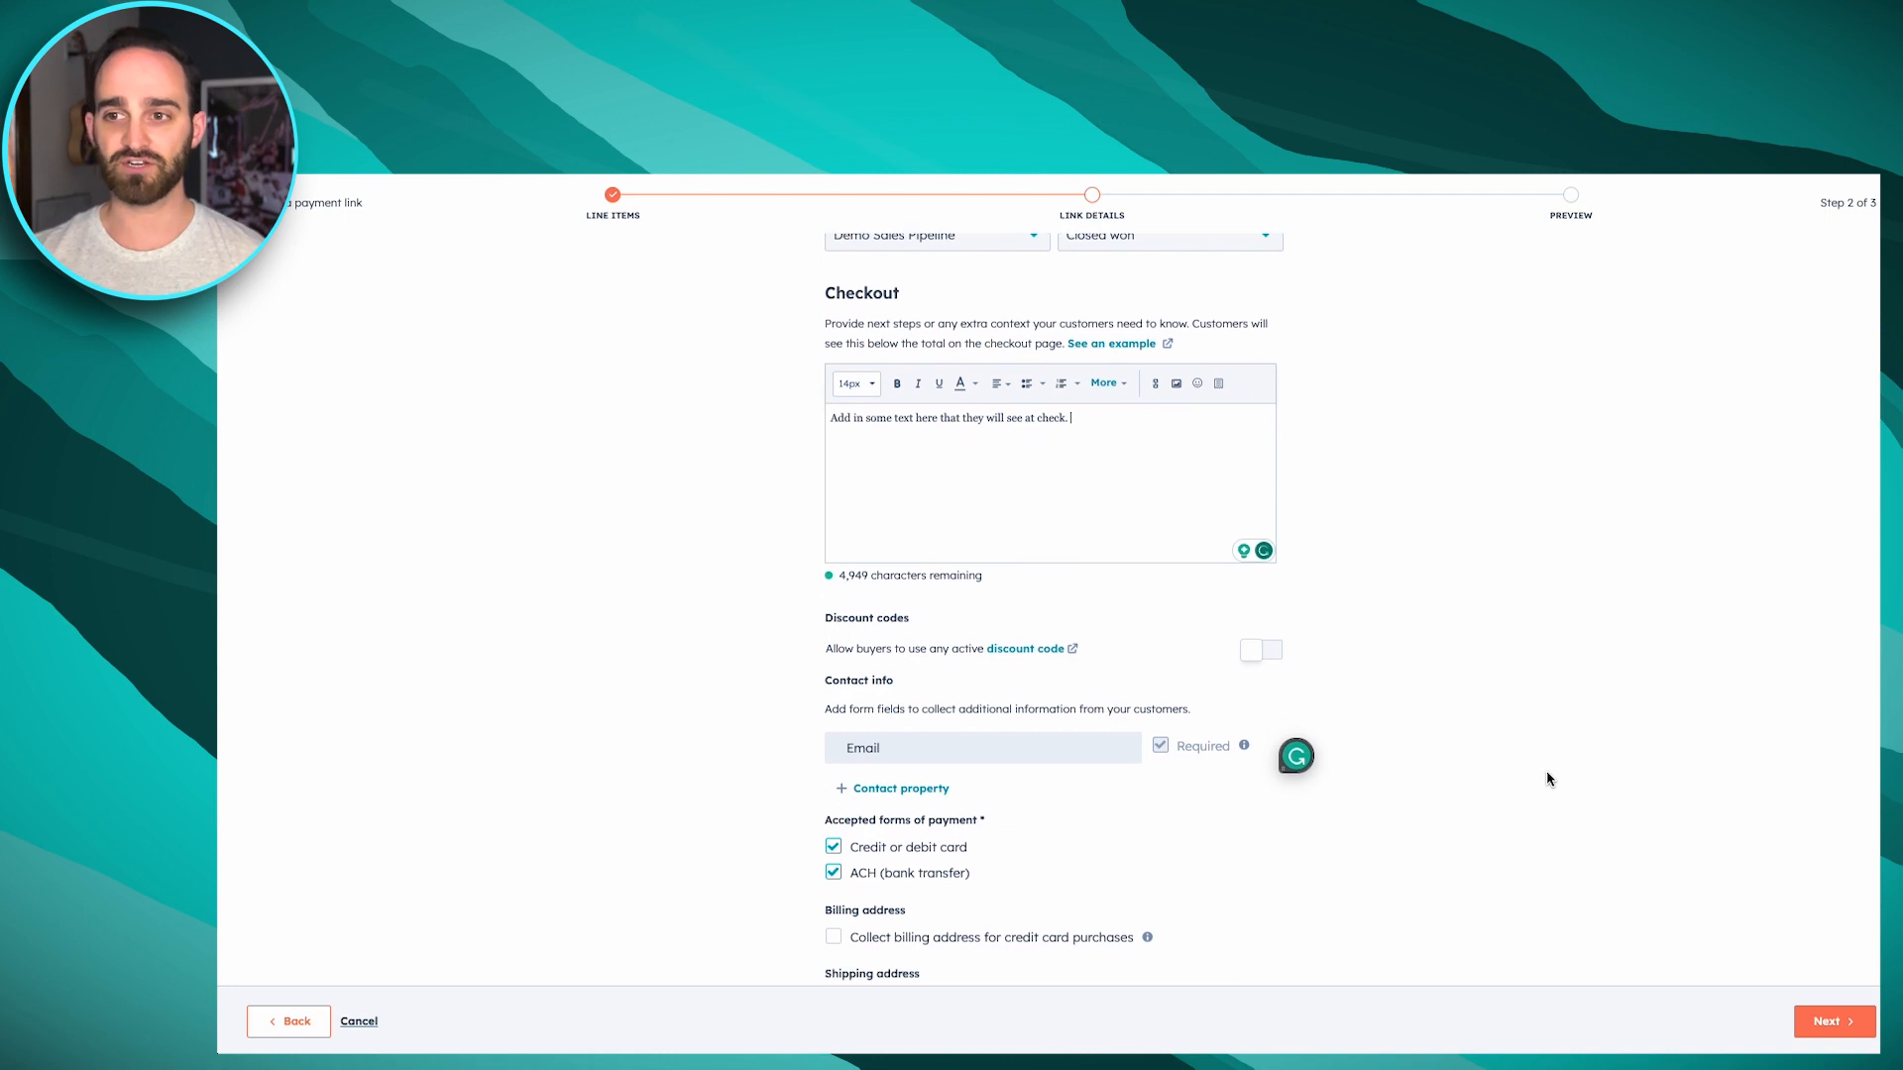
scroll(1549, 779, "down", 1)
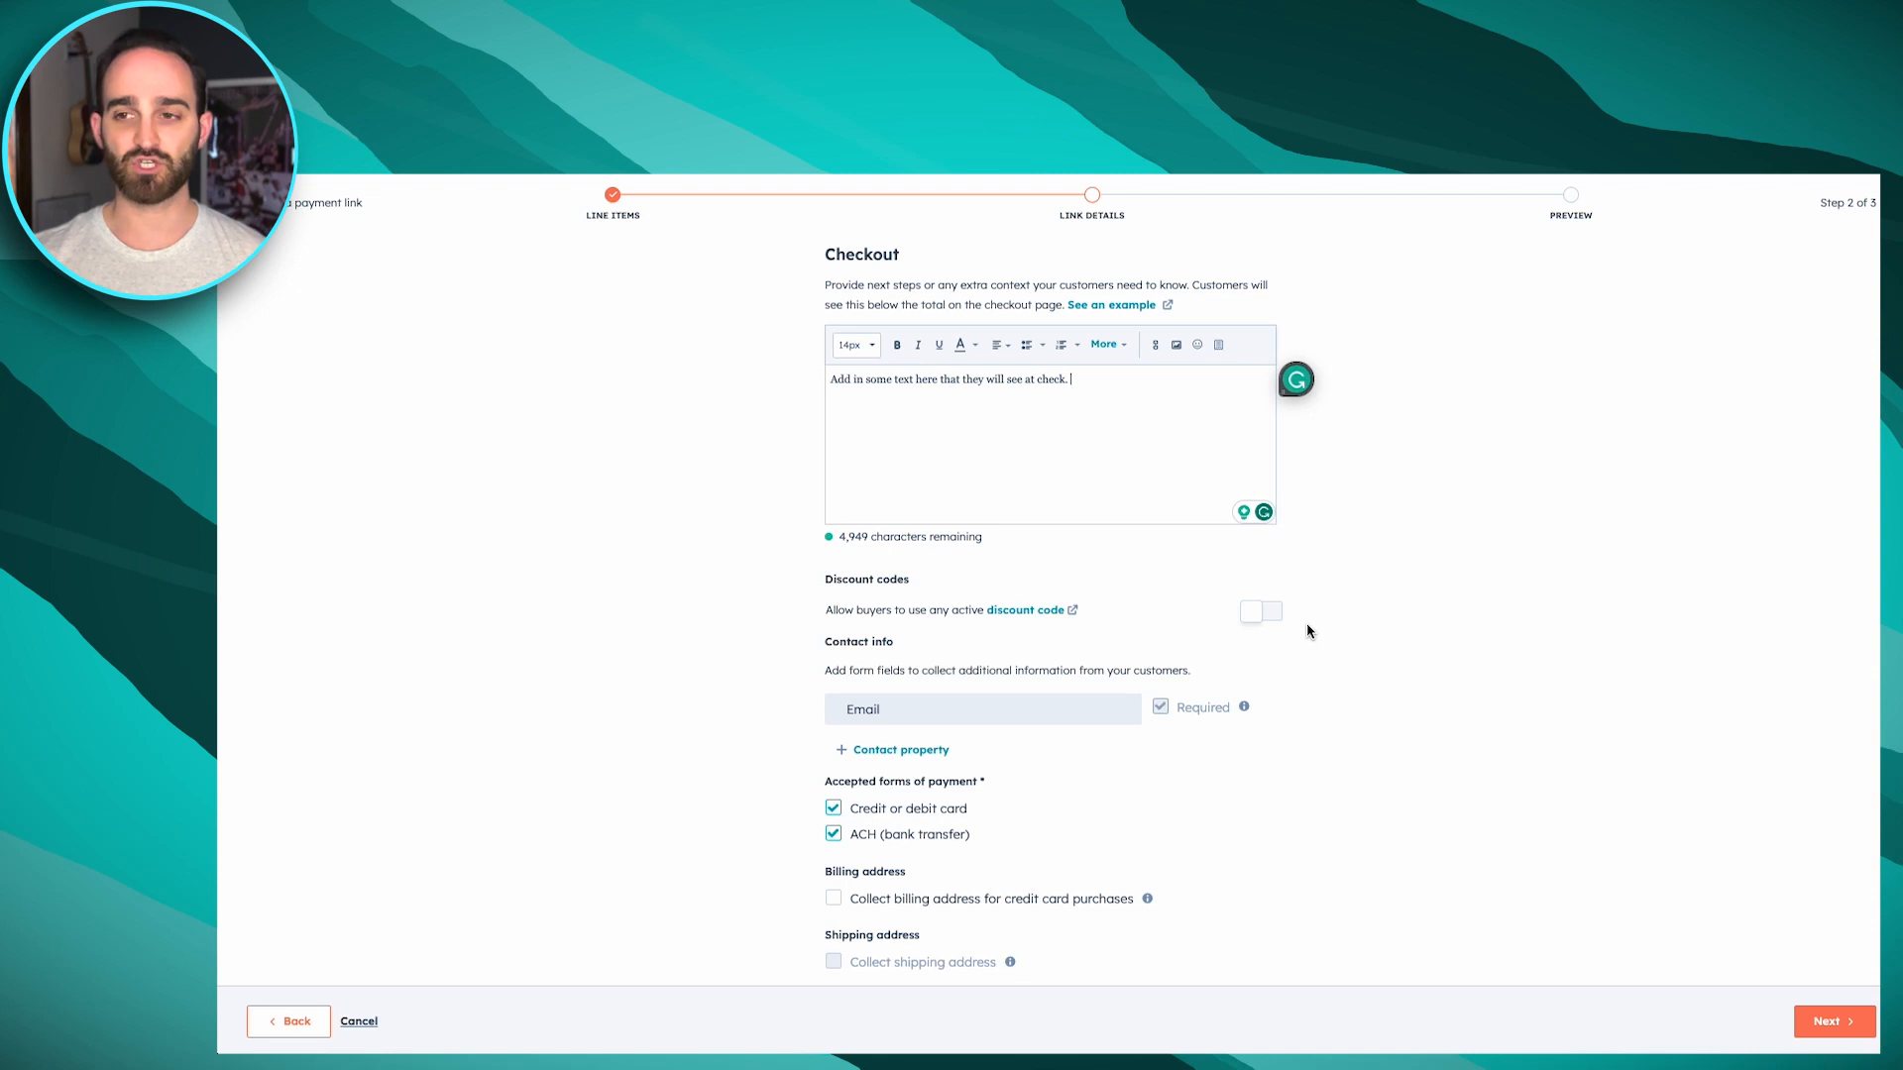
scroll(1306, 622, "down", 2)
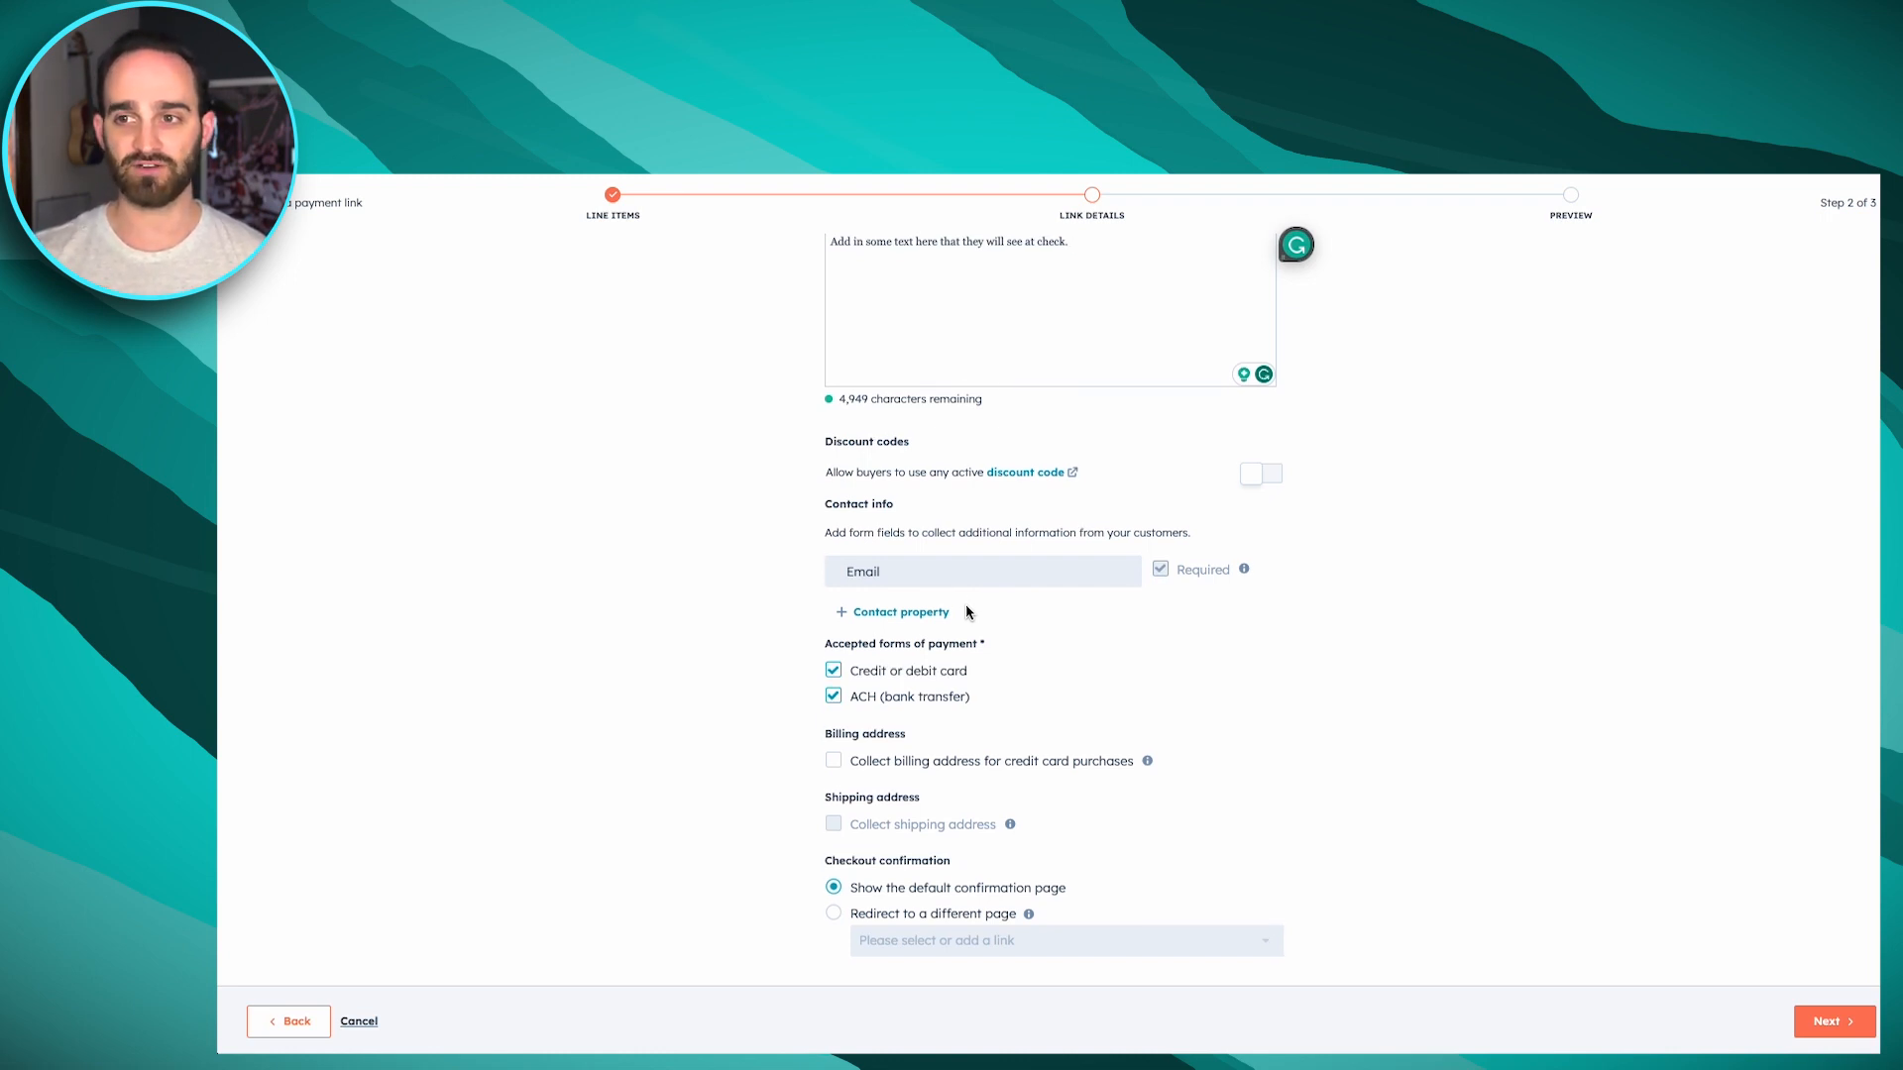
scroll(966, 606, "down", 1)
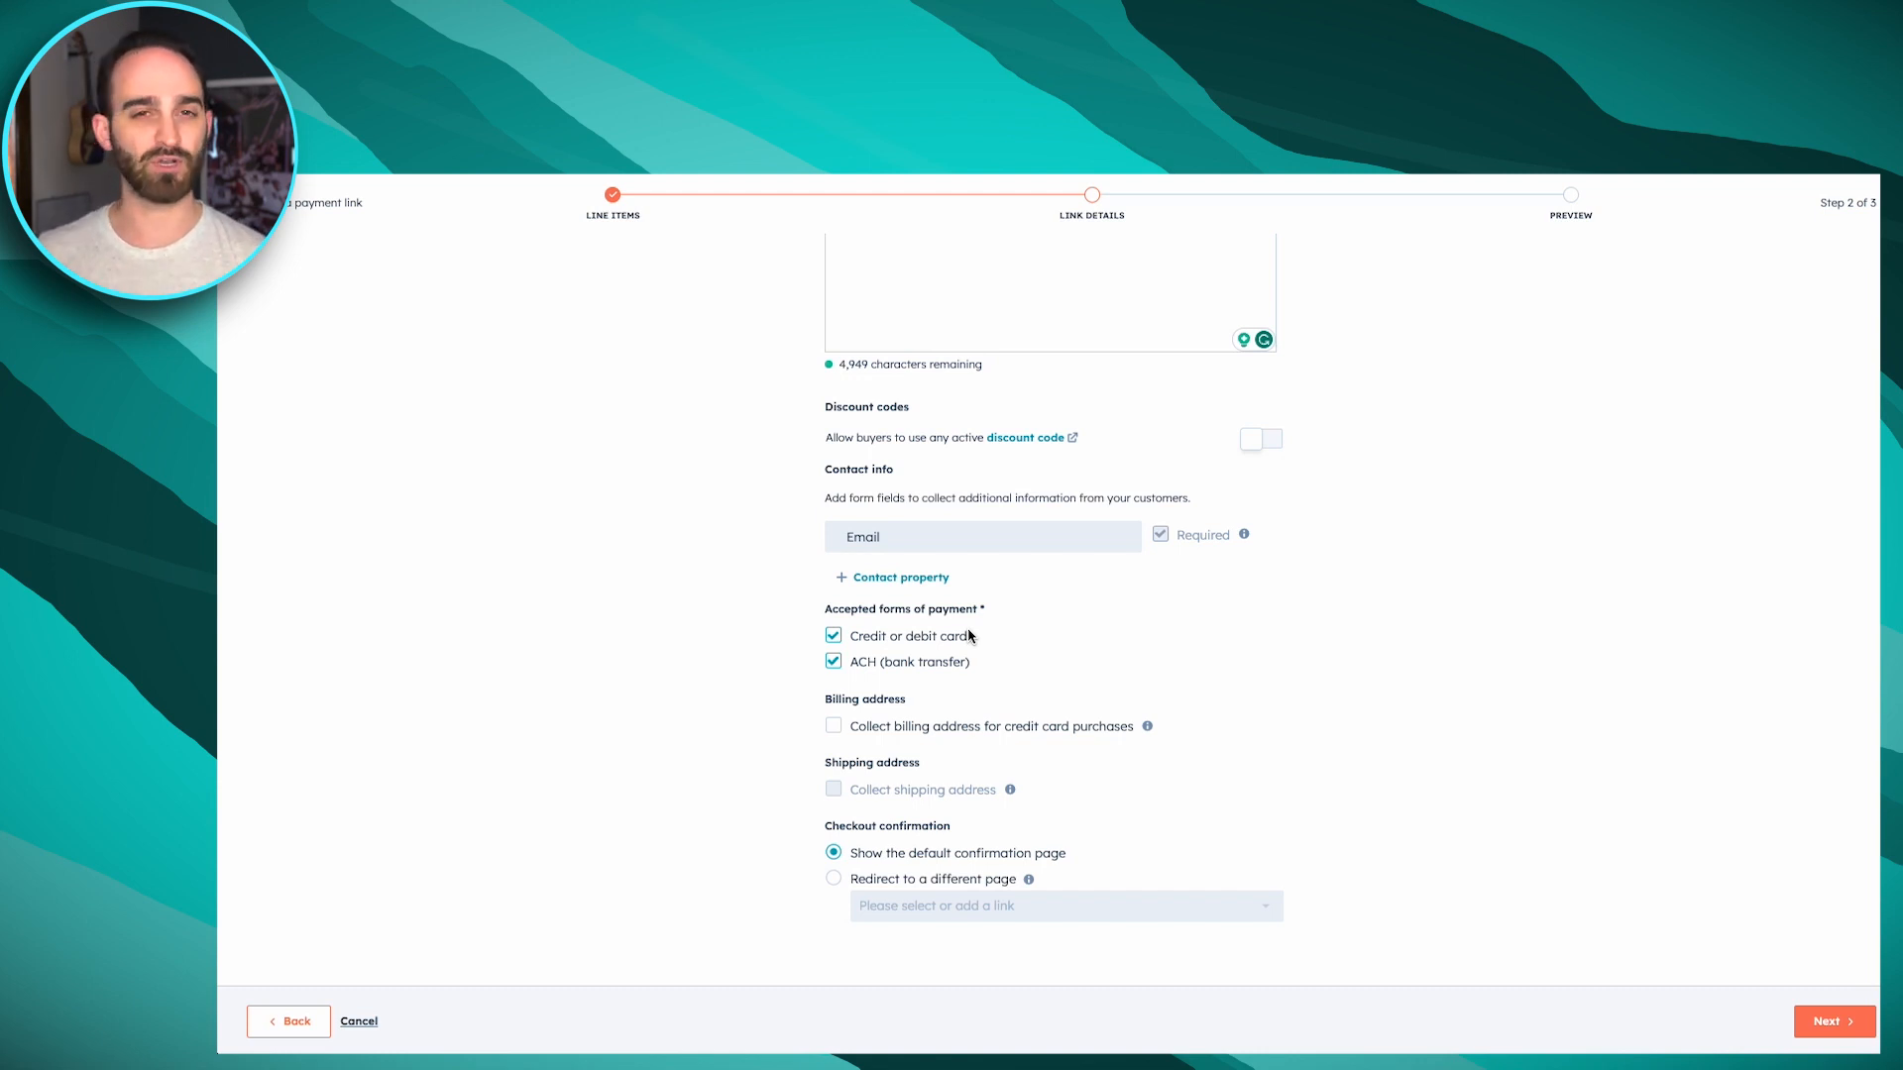
left_click(942, 662)
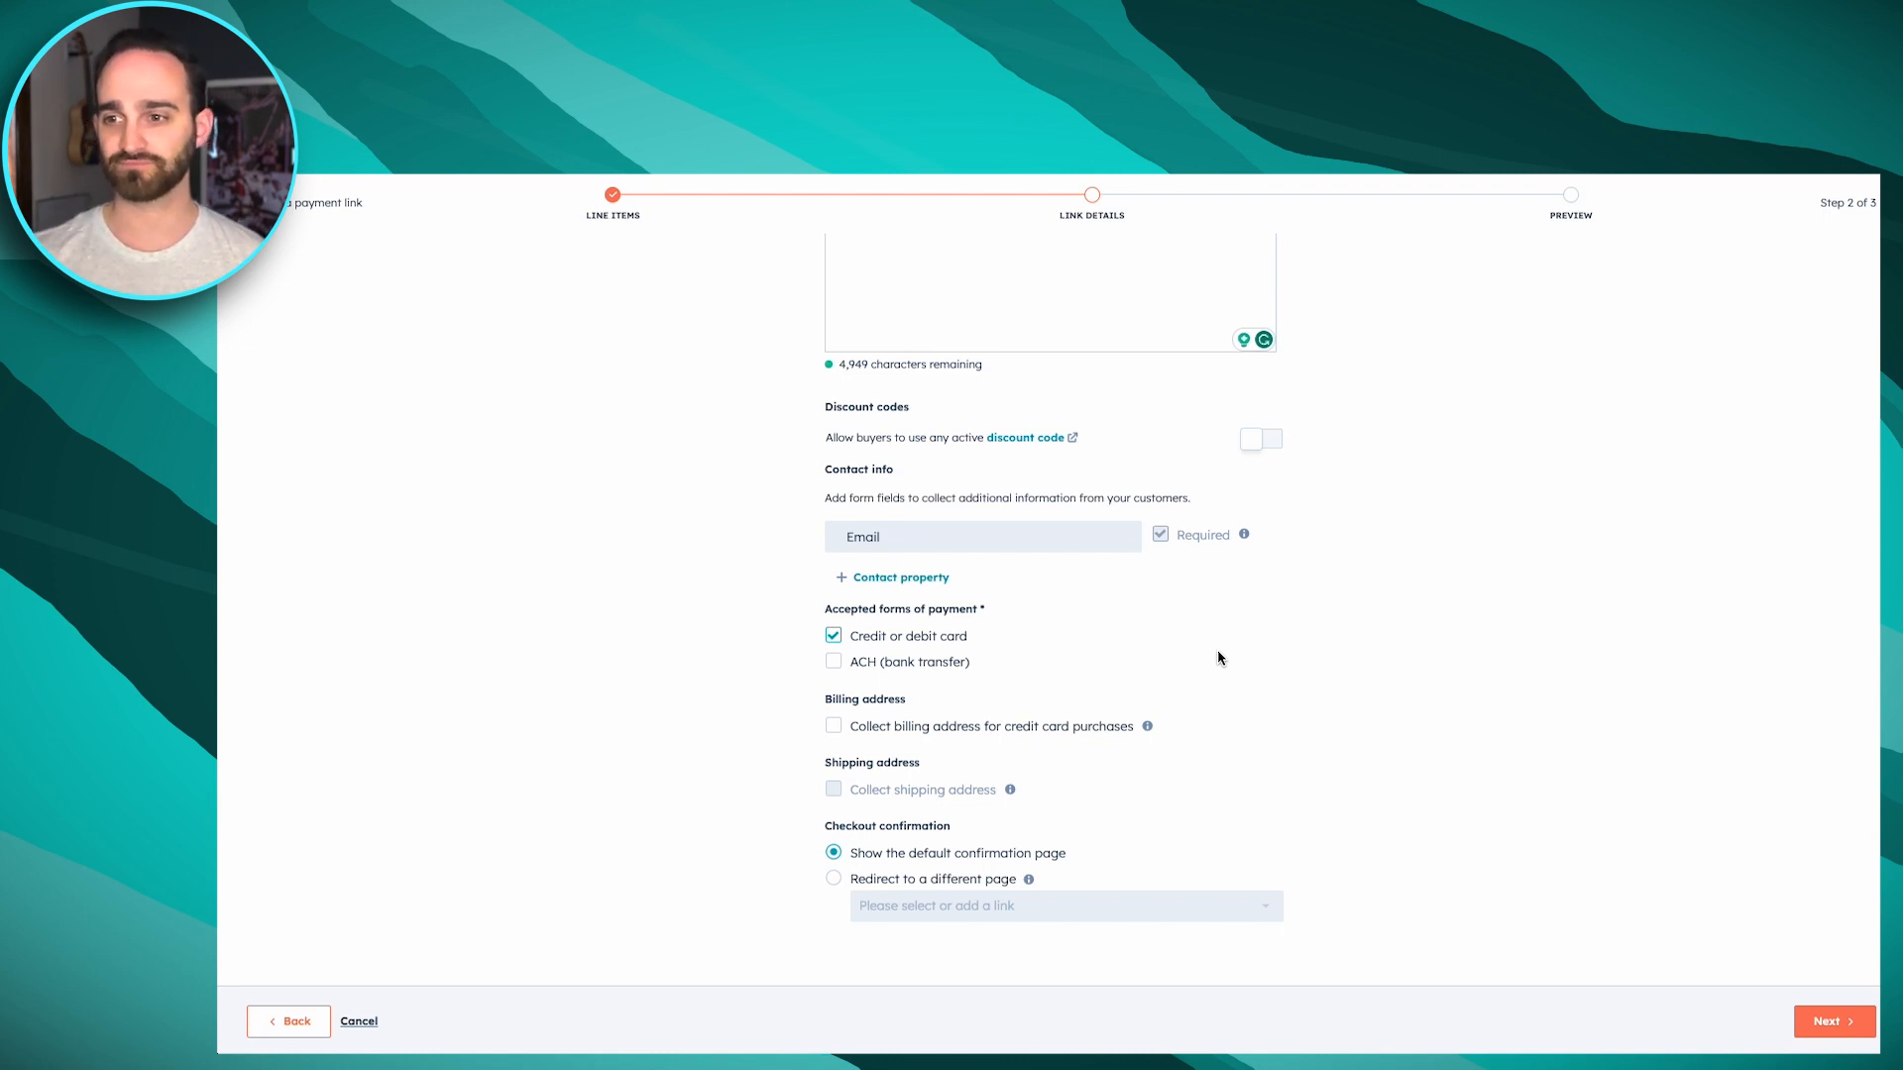
left_click(1798, 1030)
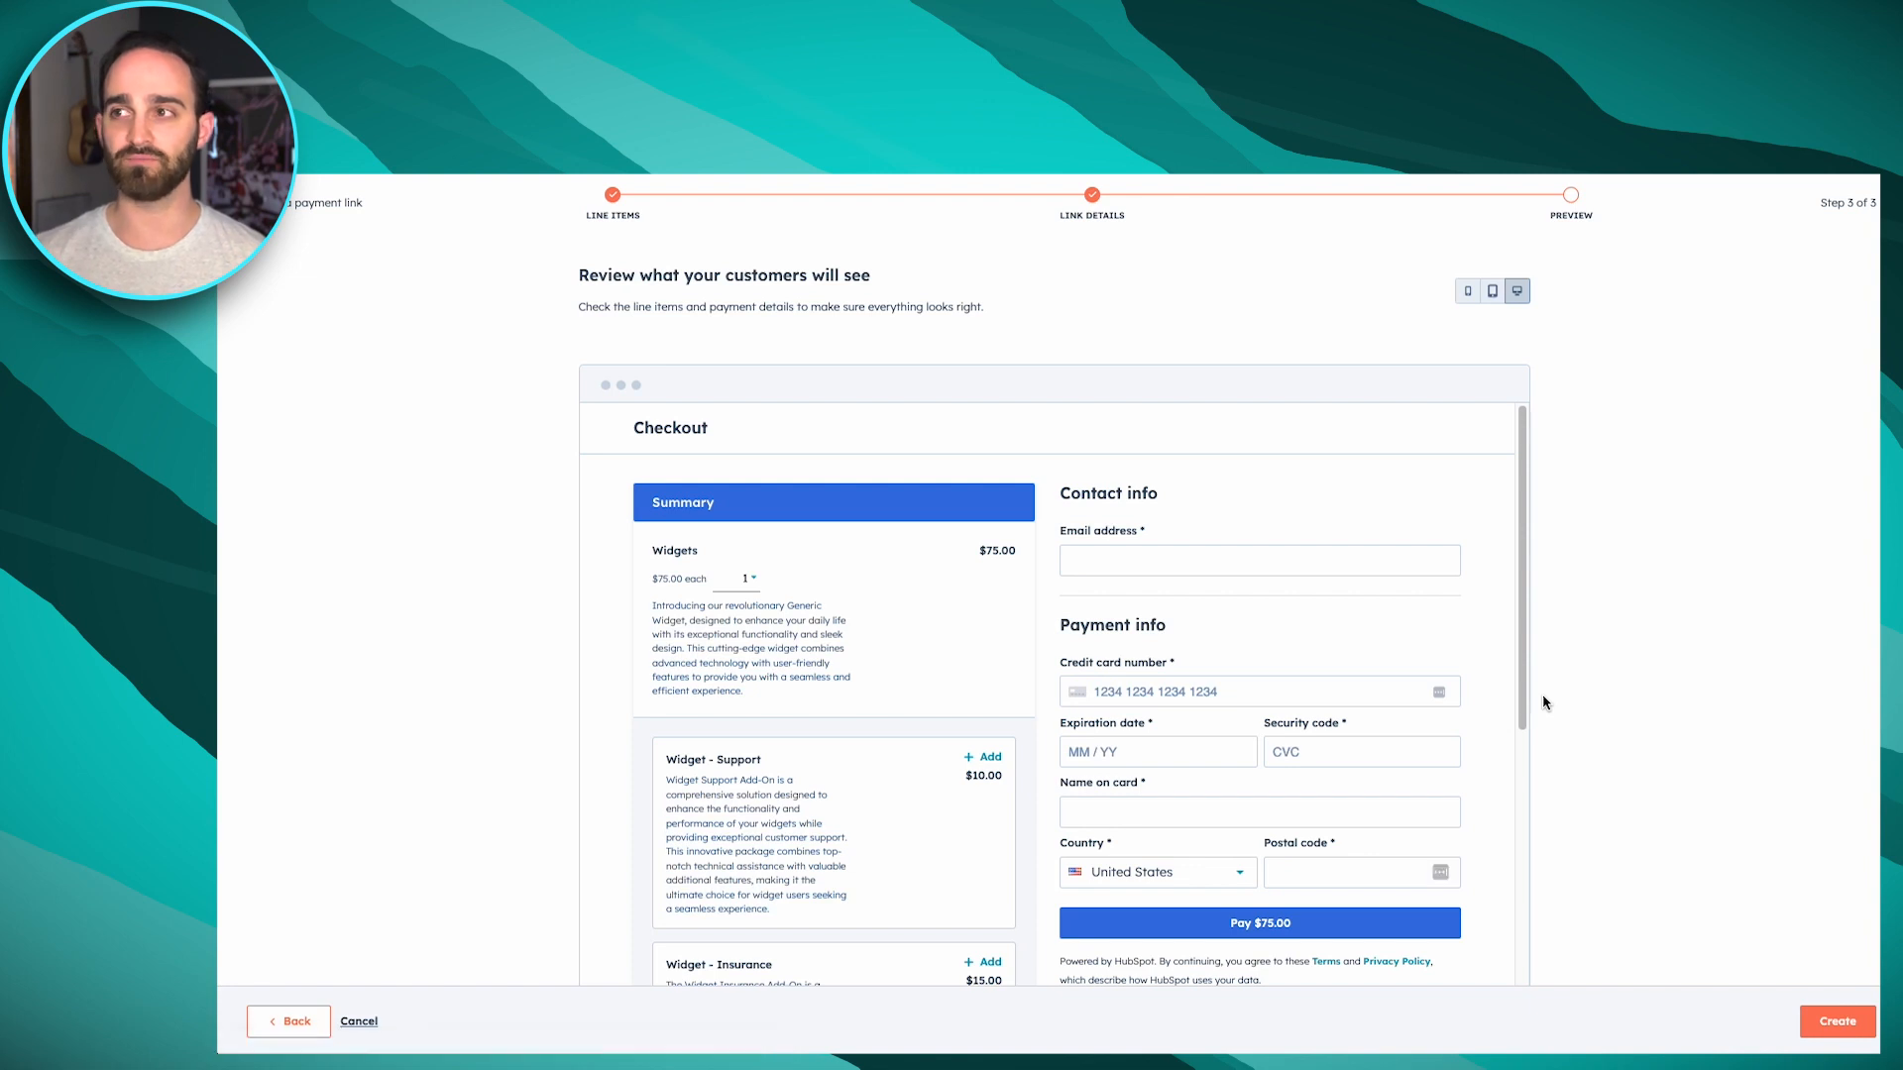
Test the checkout preview by setting the Widgets quantity to 5 and adding the optional Widget - Support item
scroll(1543, 688, "down", 1)
mouse_move(1522, 579)
left_mouse_down()
mouse_move(1524, 626)
mouse_move(1522, 592)
left_mouse_up()
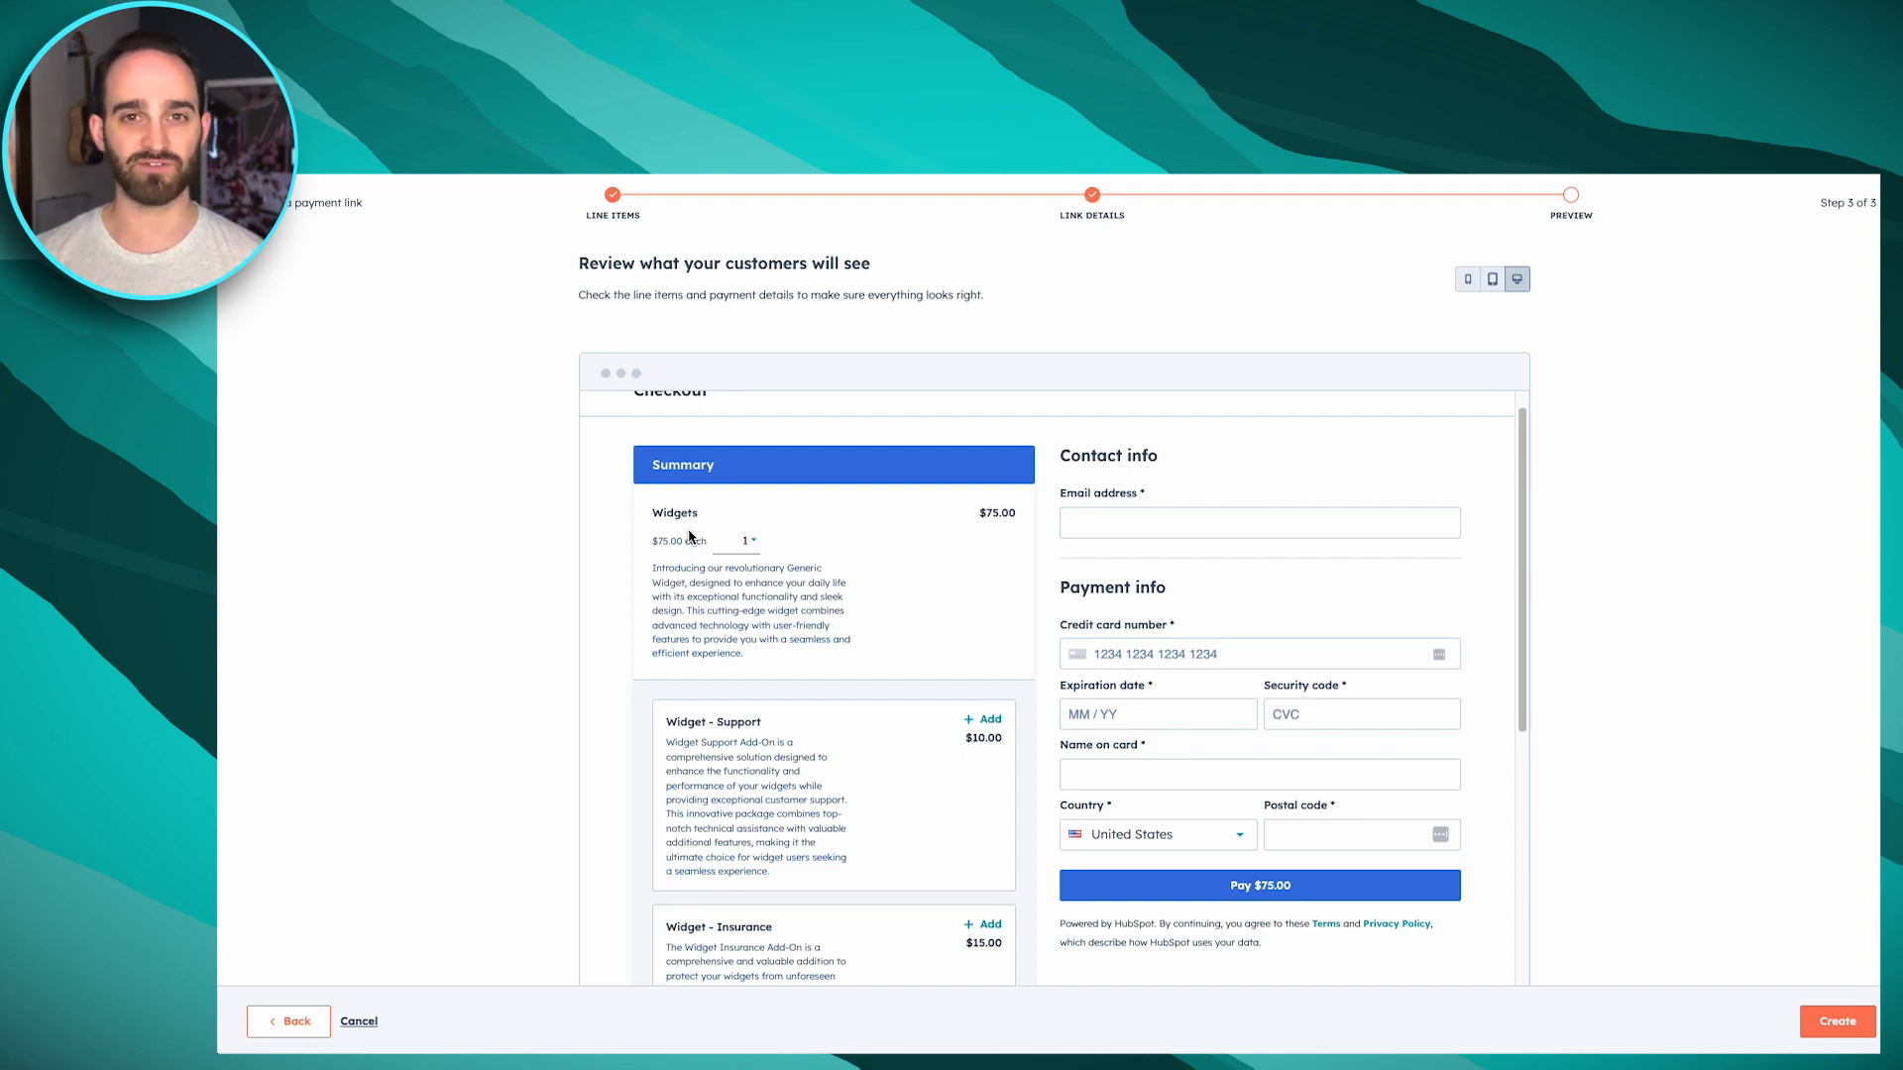
left_click(750, 548)
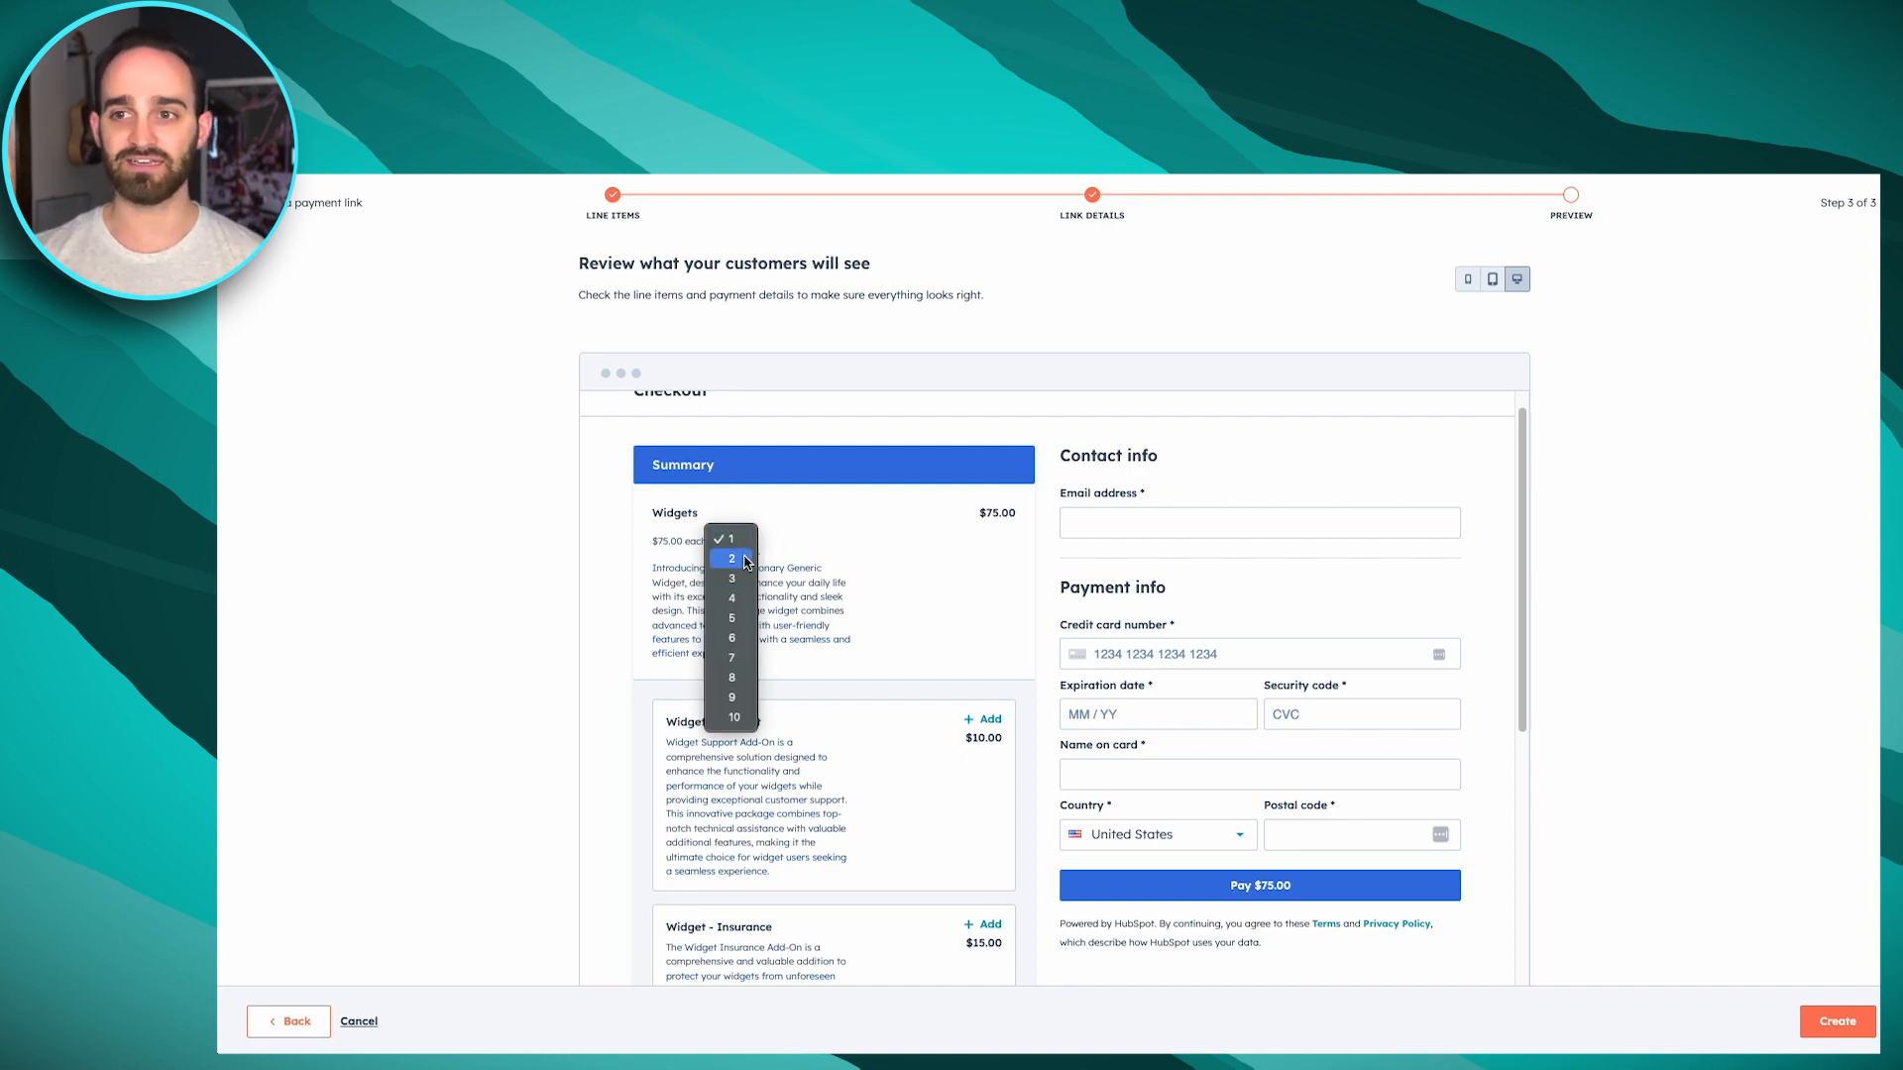
left_click(734, 617)
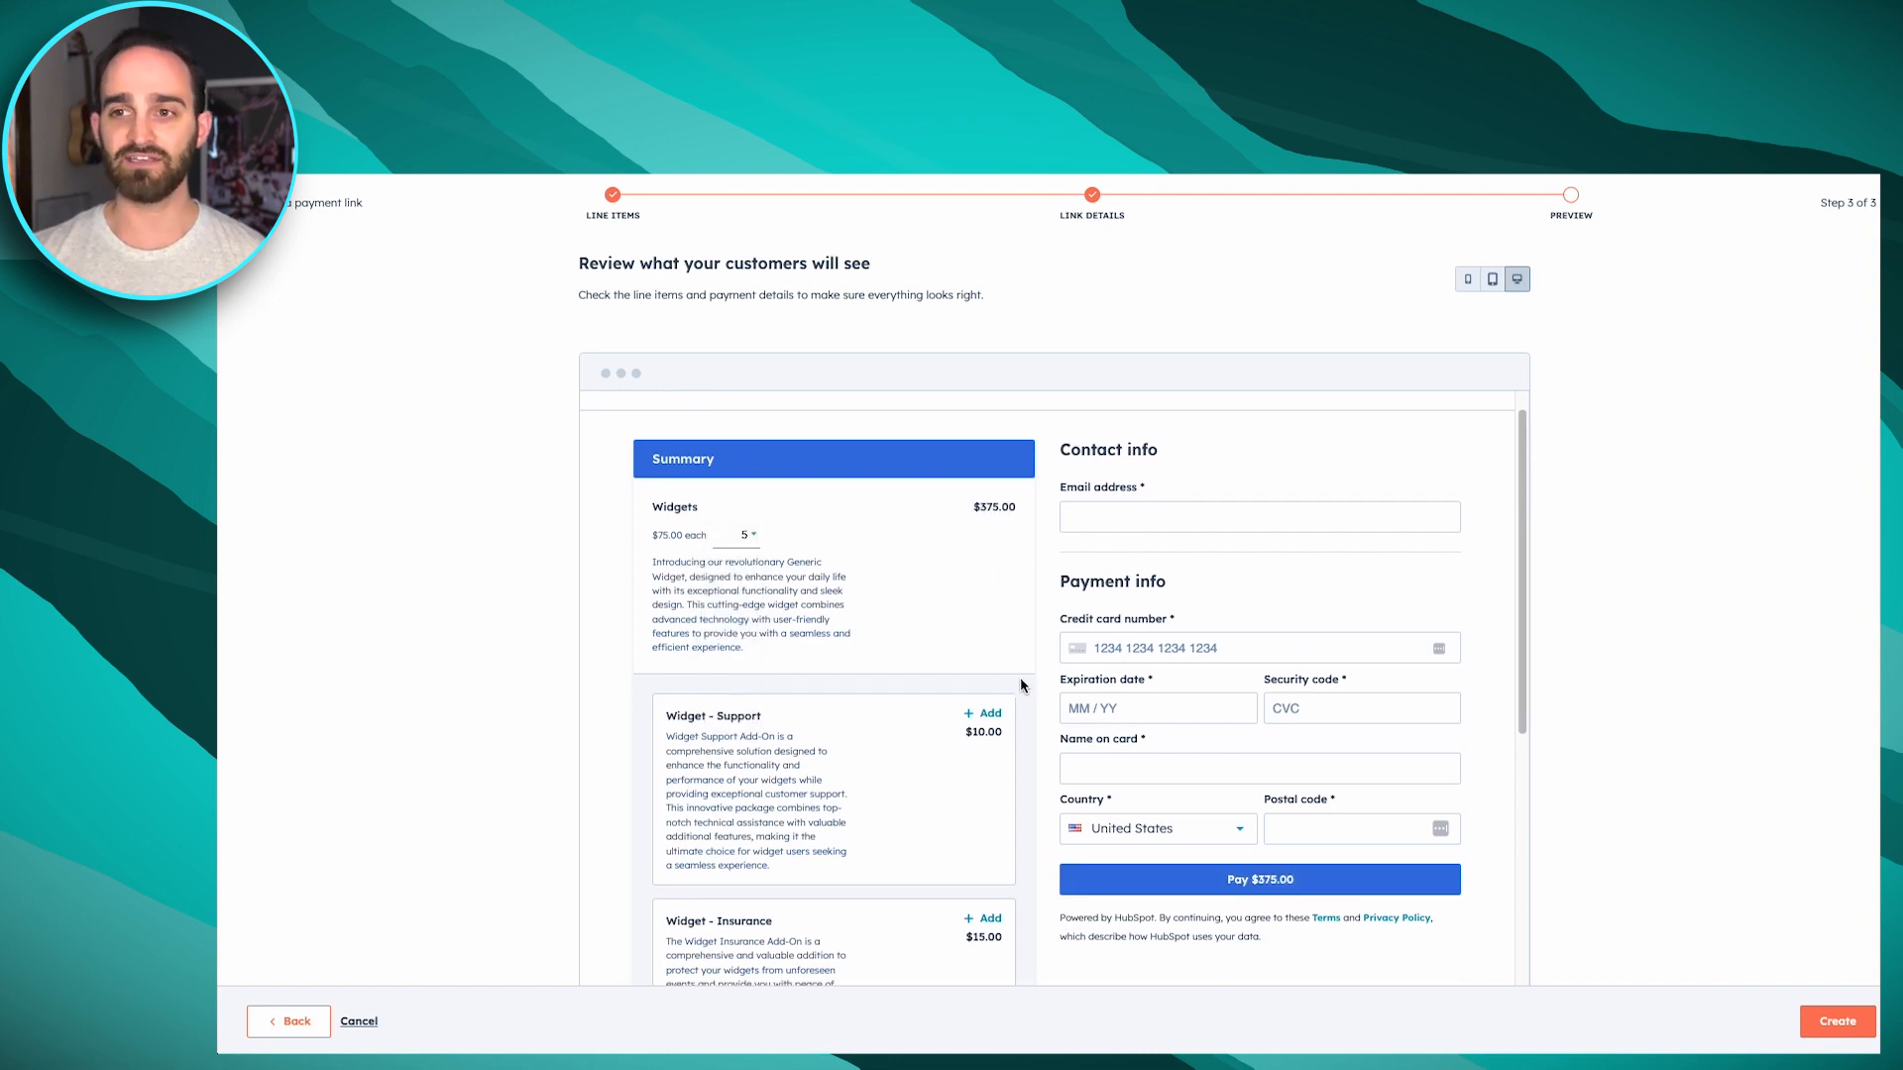
scroll(958, 566, "down", 1)
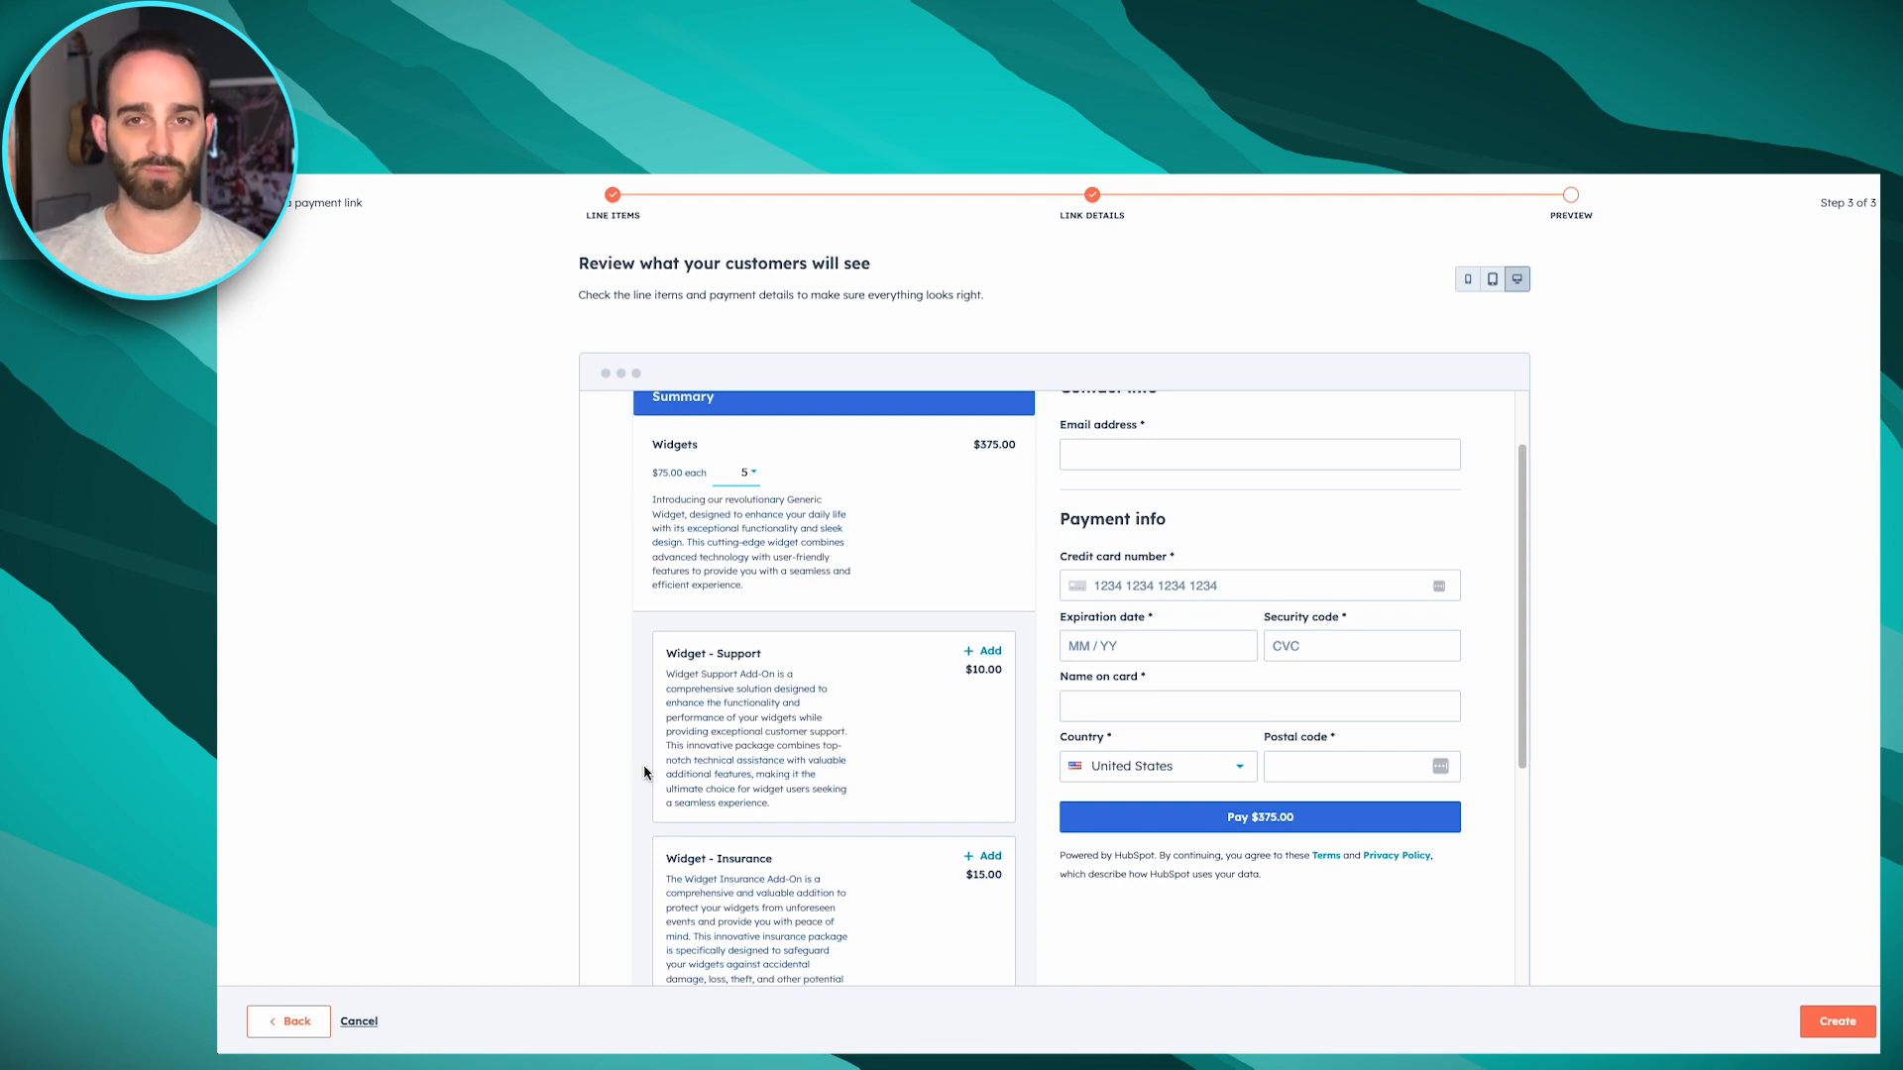
left_click(981, 652)
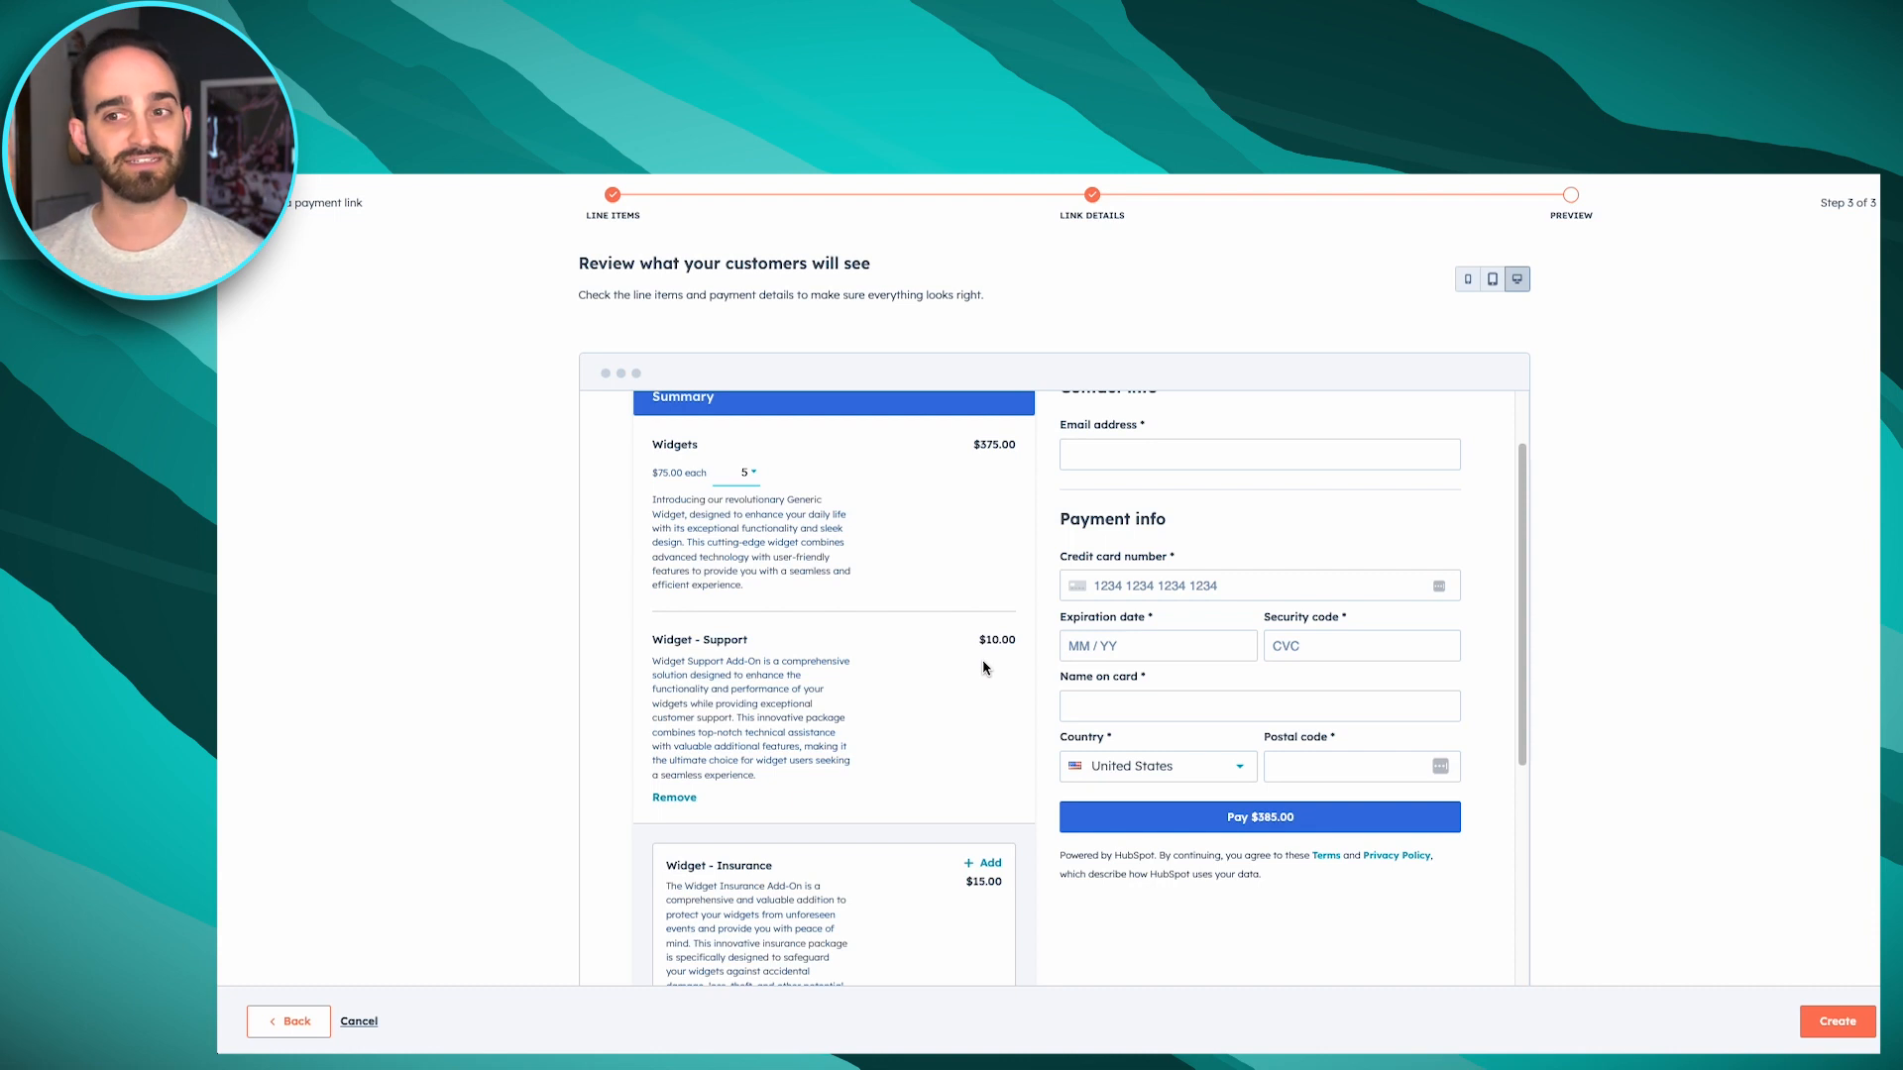
Add the optional Widget - Insurance + item in the checkout preview and review the updated order summary and payment form
scroll(990, 691, "down", 4)
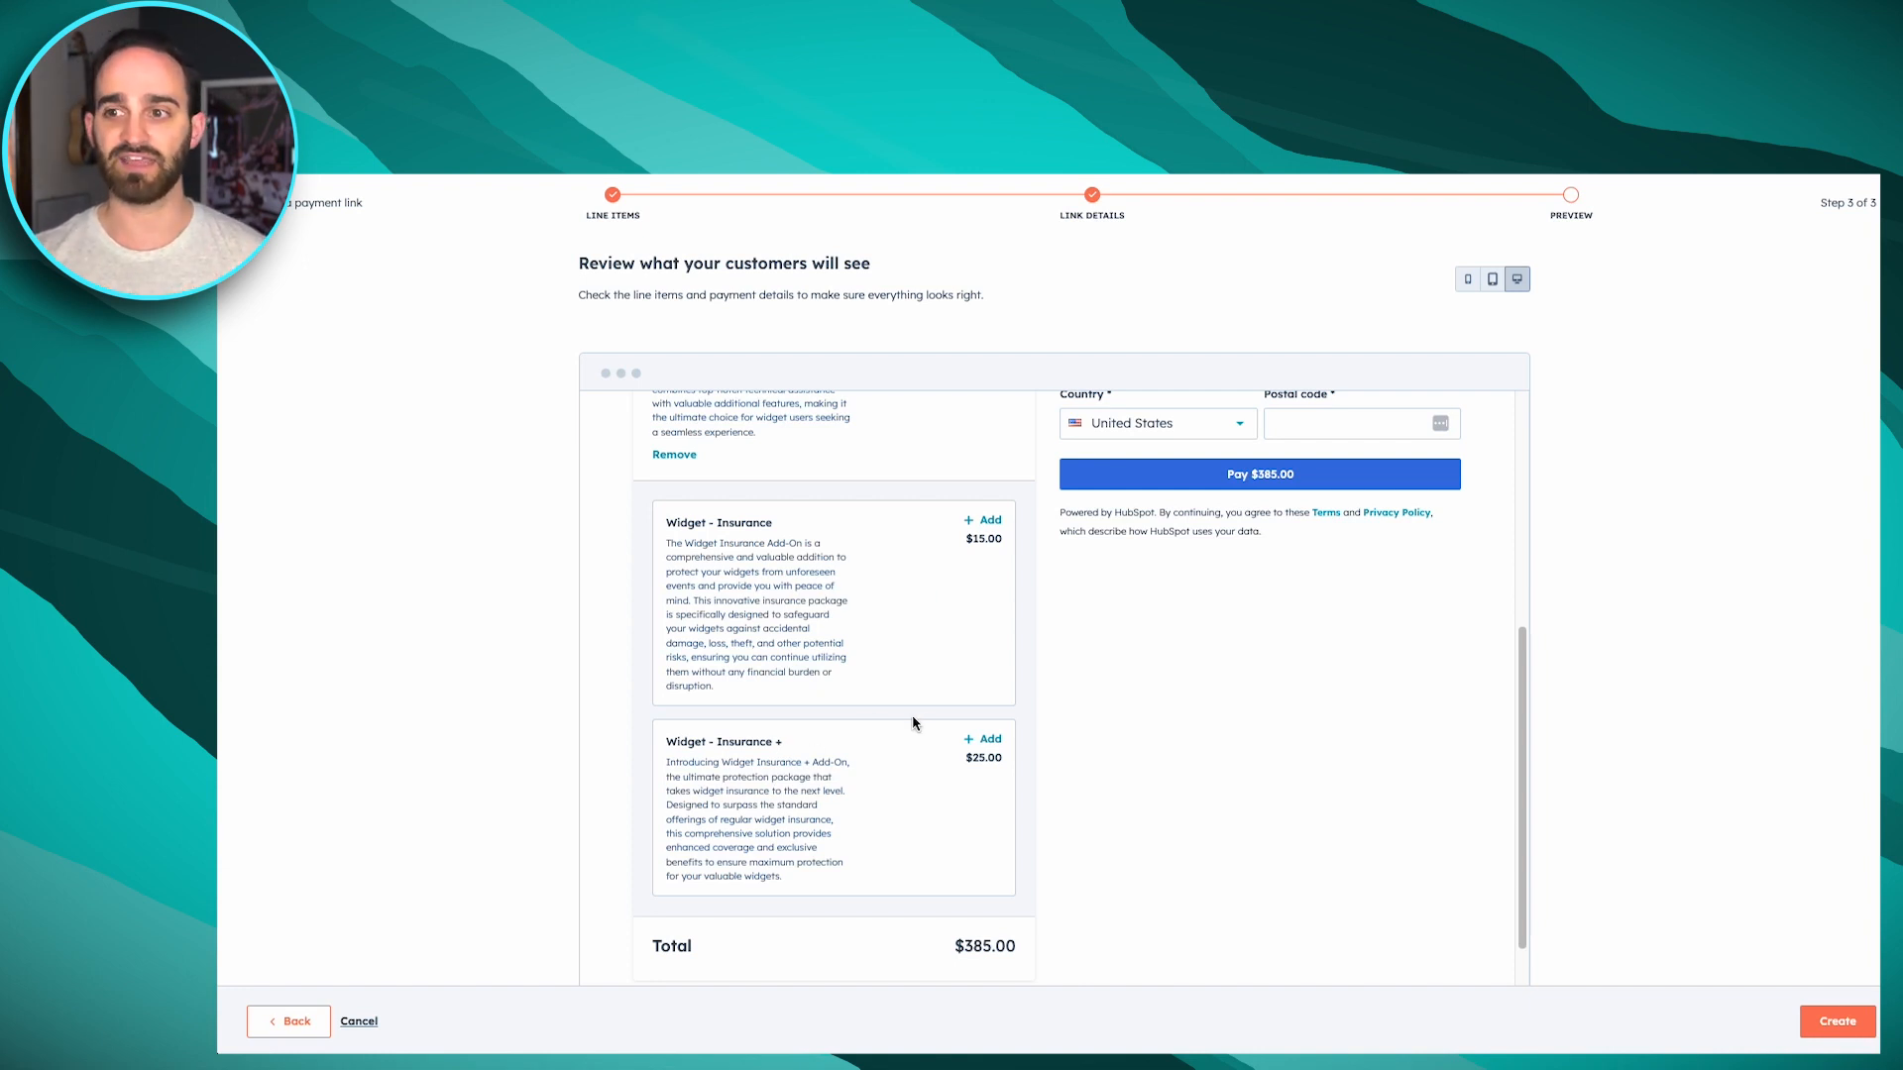
left_click(990, 741)
scroll(1440, 734, "up", 3)
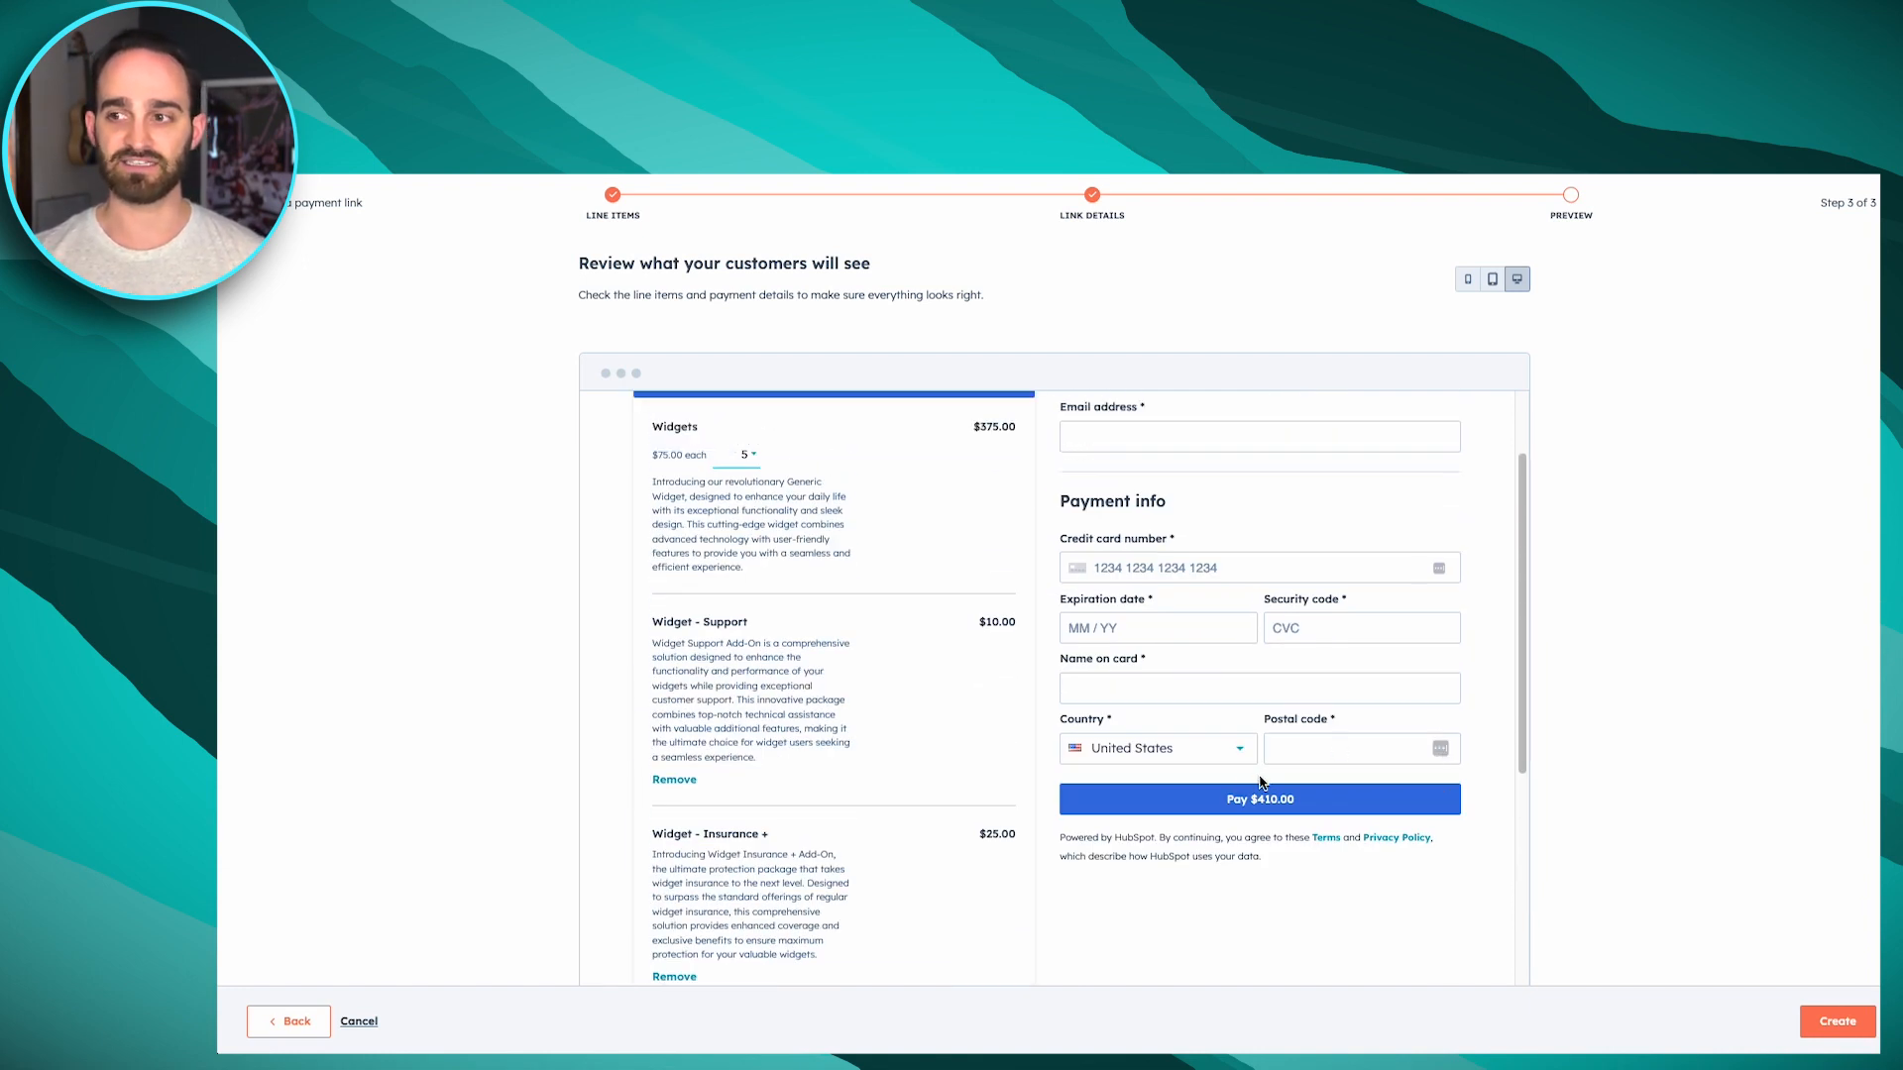
scroll(1318, 813, "up", 1)
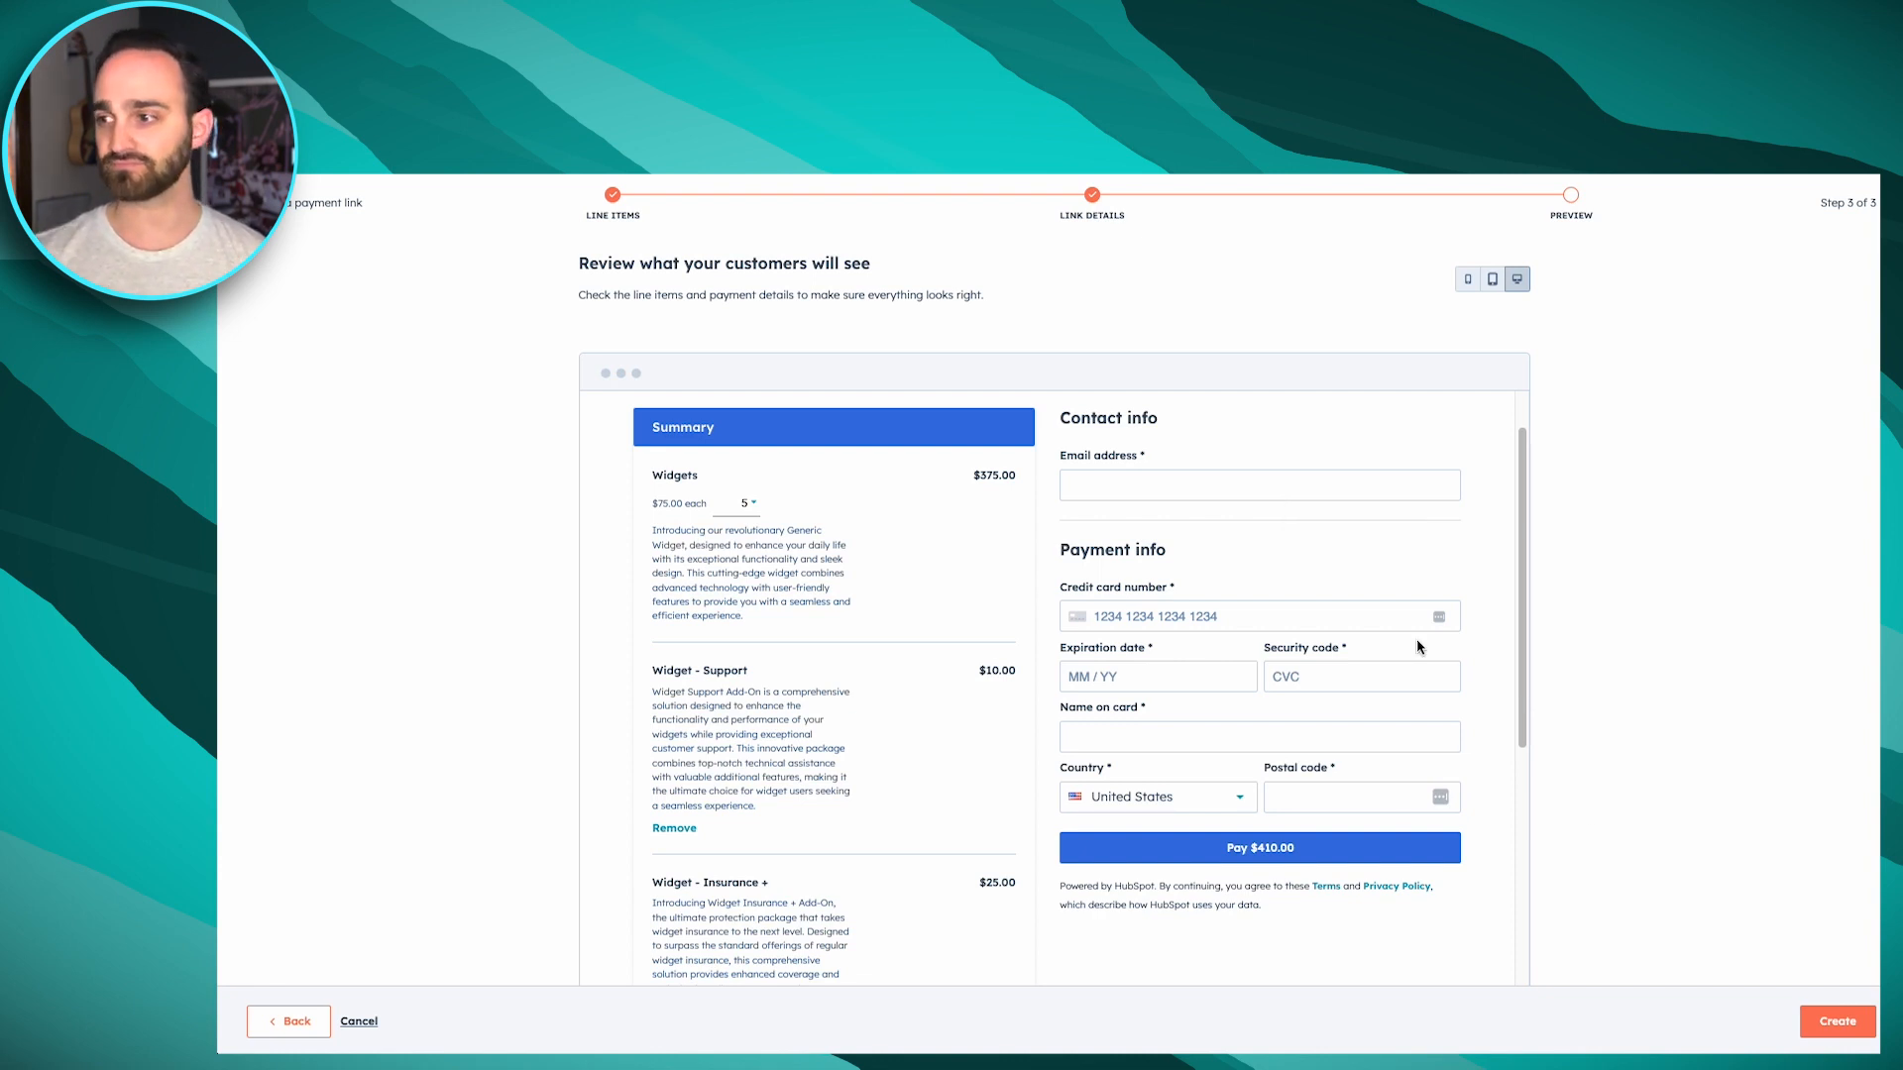
Create the Widgets payment link and copy its URL for sharing with customers
left_click(1831, 1035)
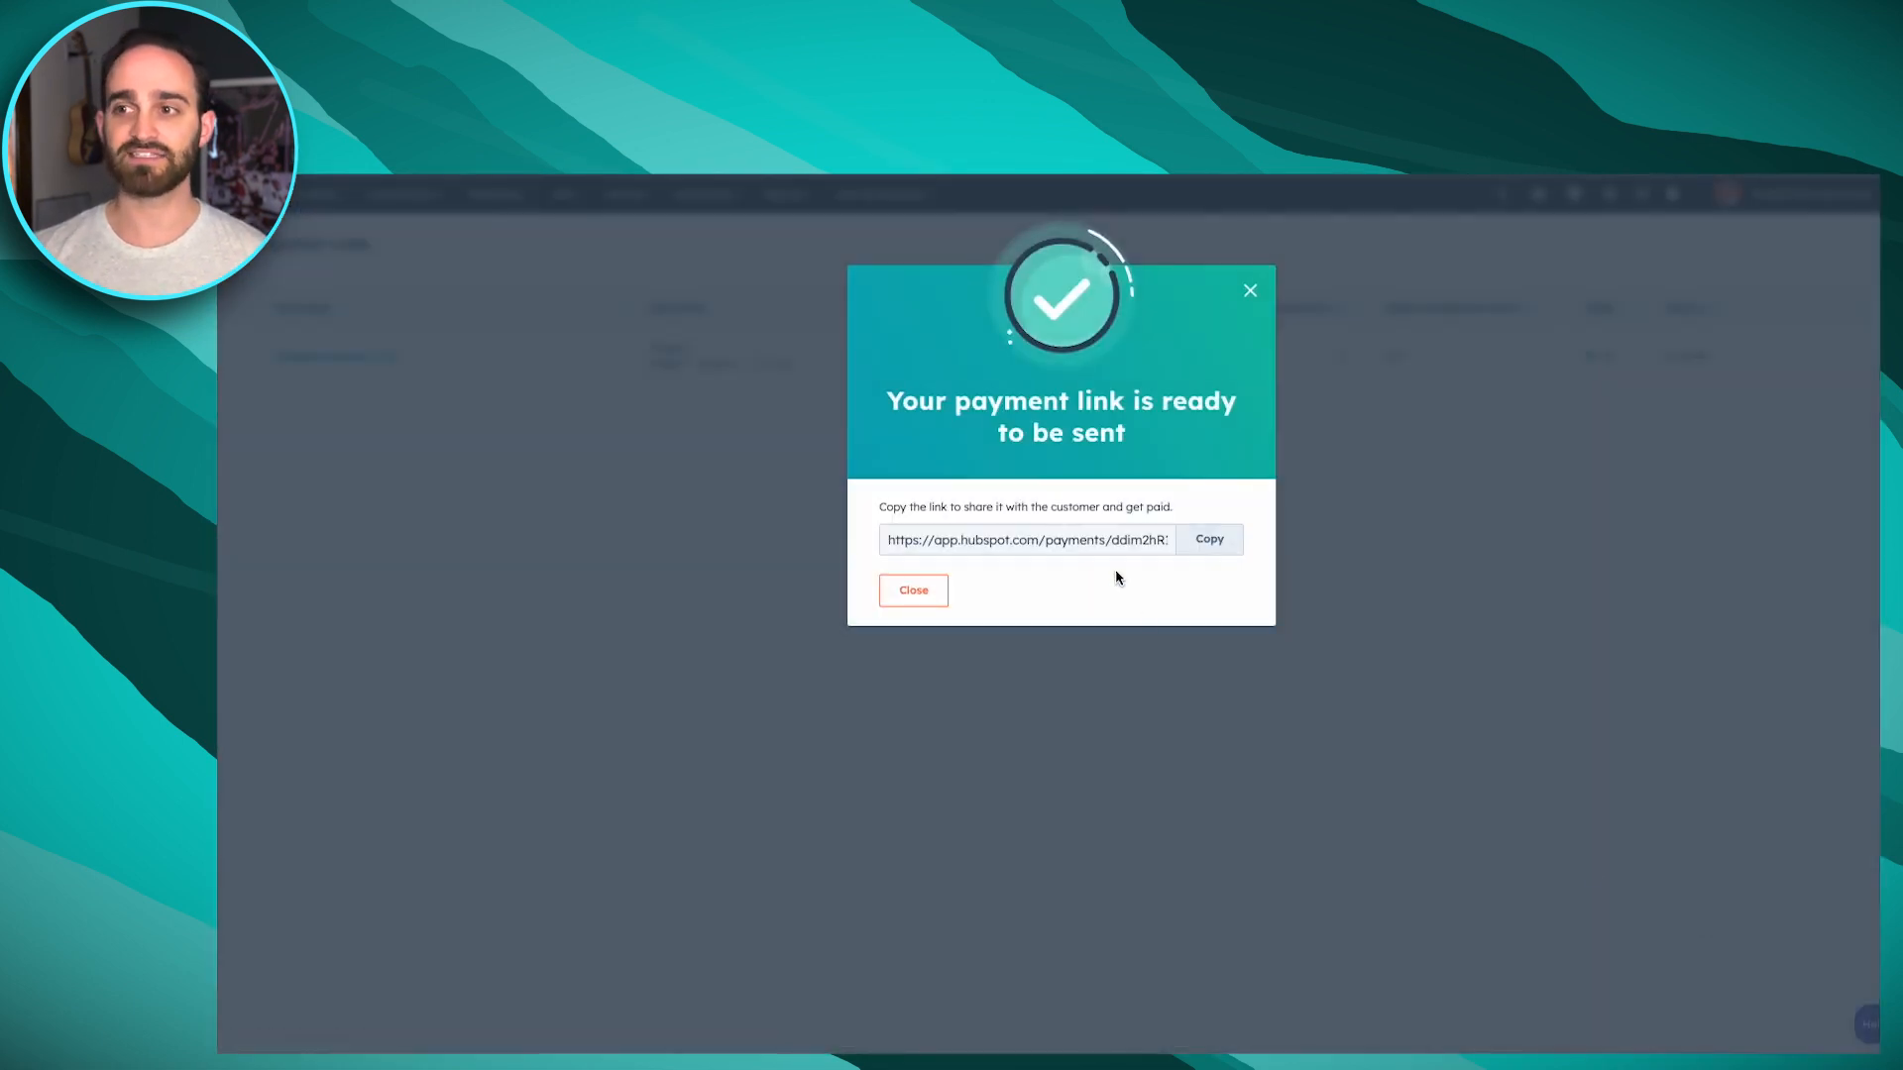
left_click(1208, 539)
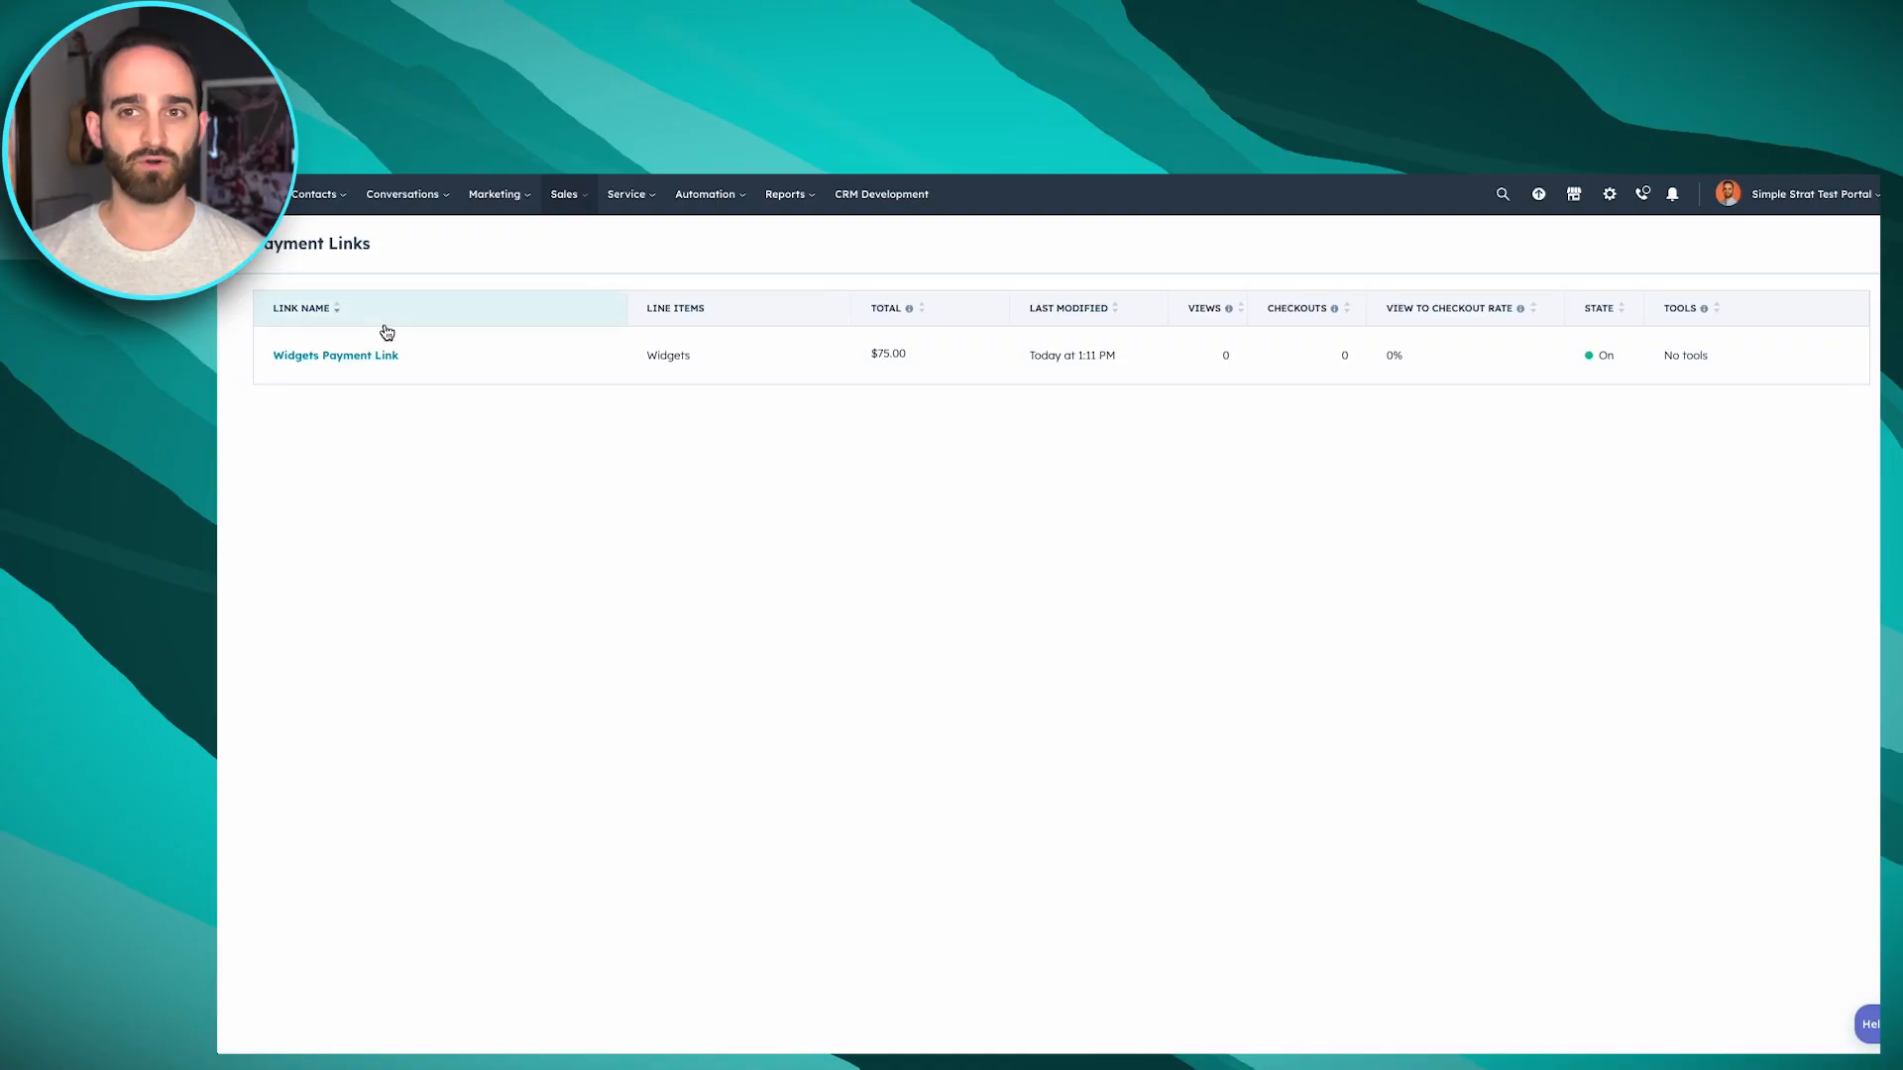
Review the actions available for the Widgets Payment Link, checking the option to copy its embed code
mouse_move(466, 374)
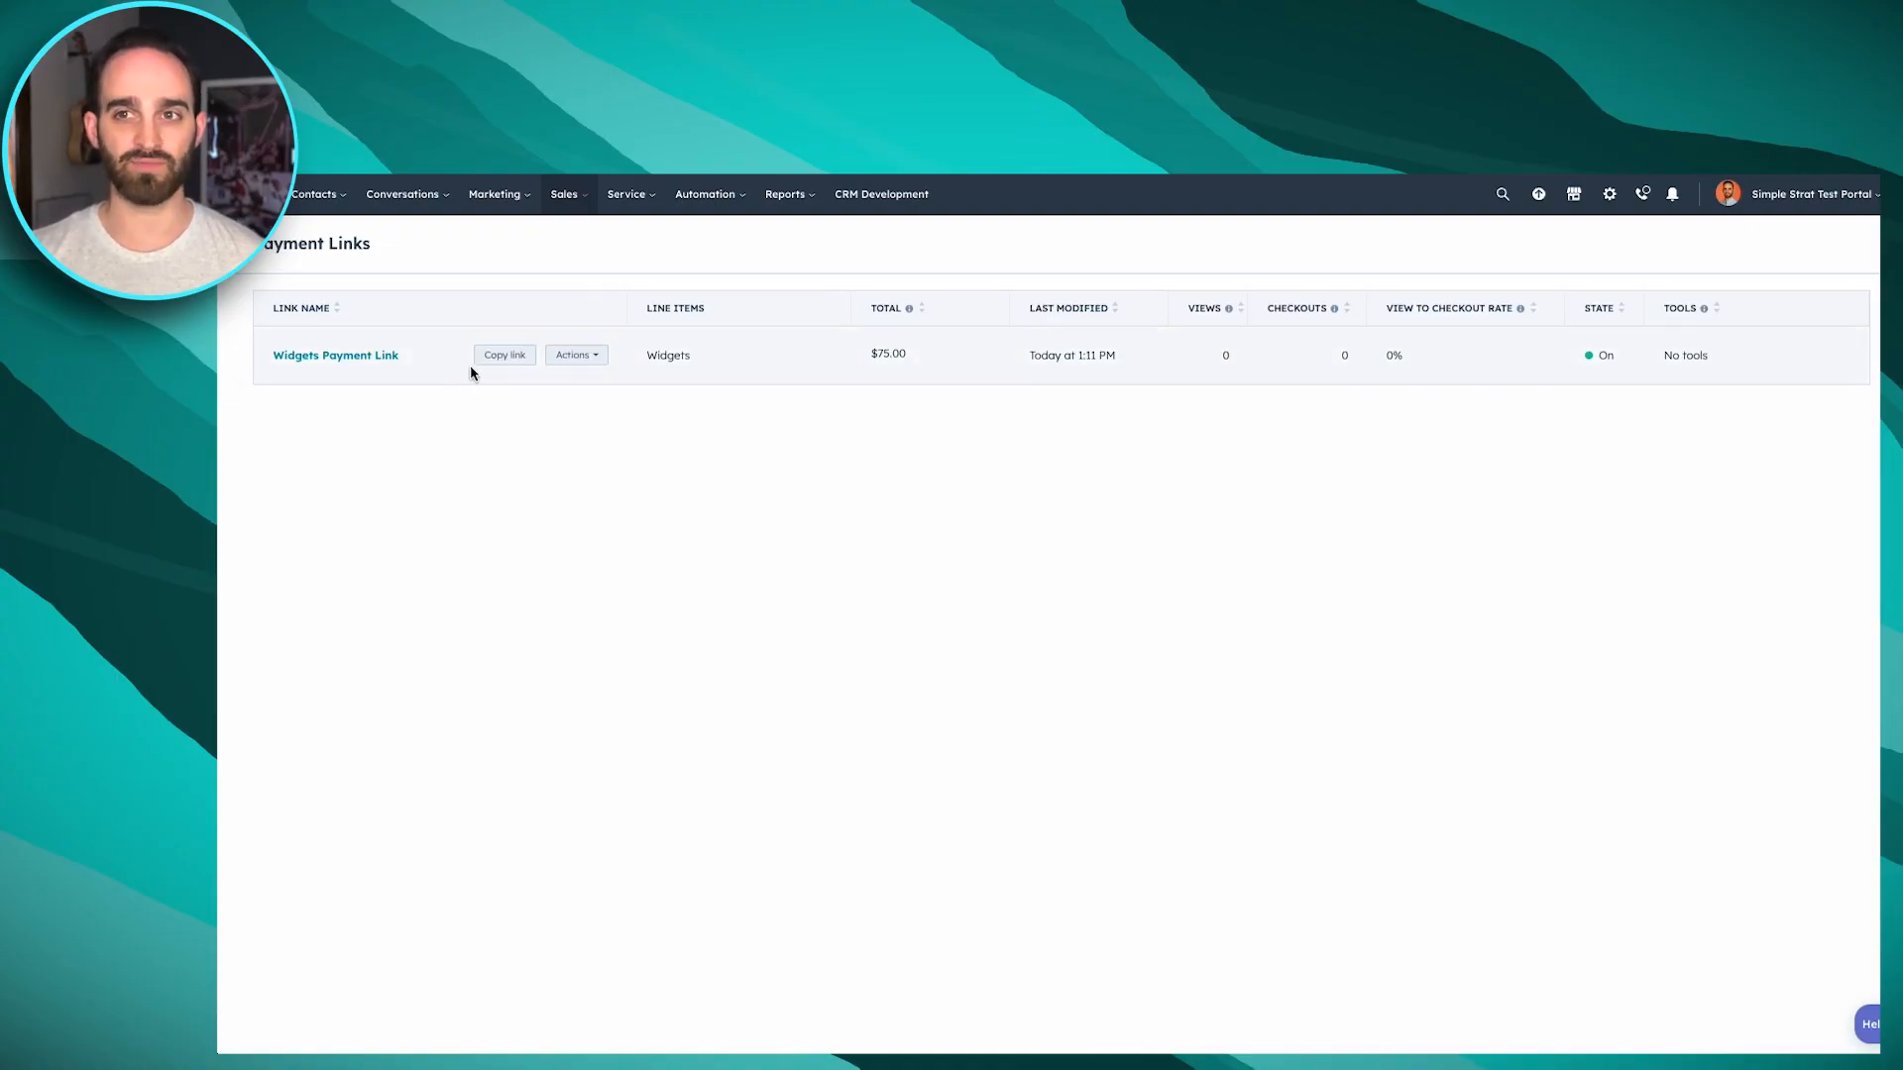
left_click(577, 354)
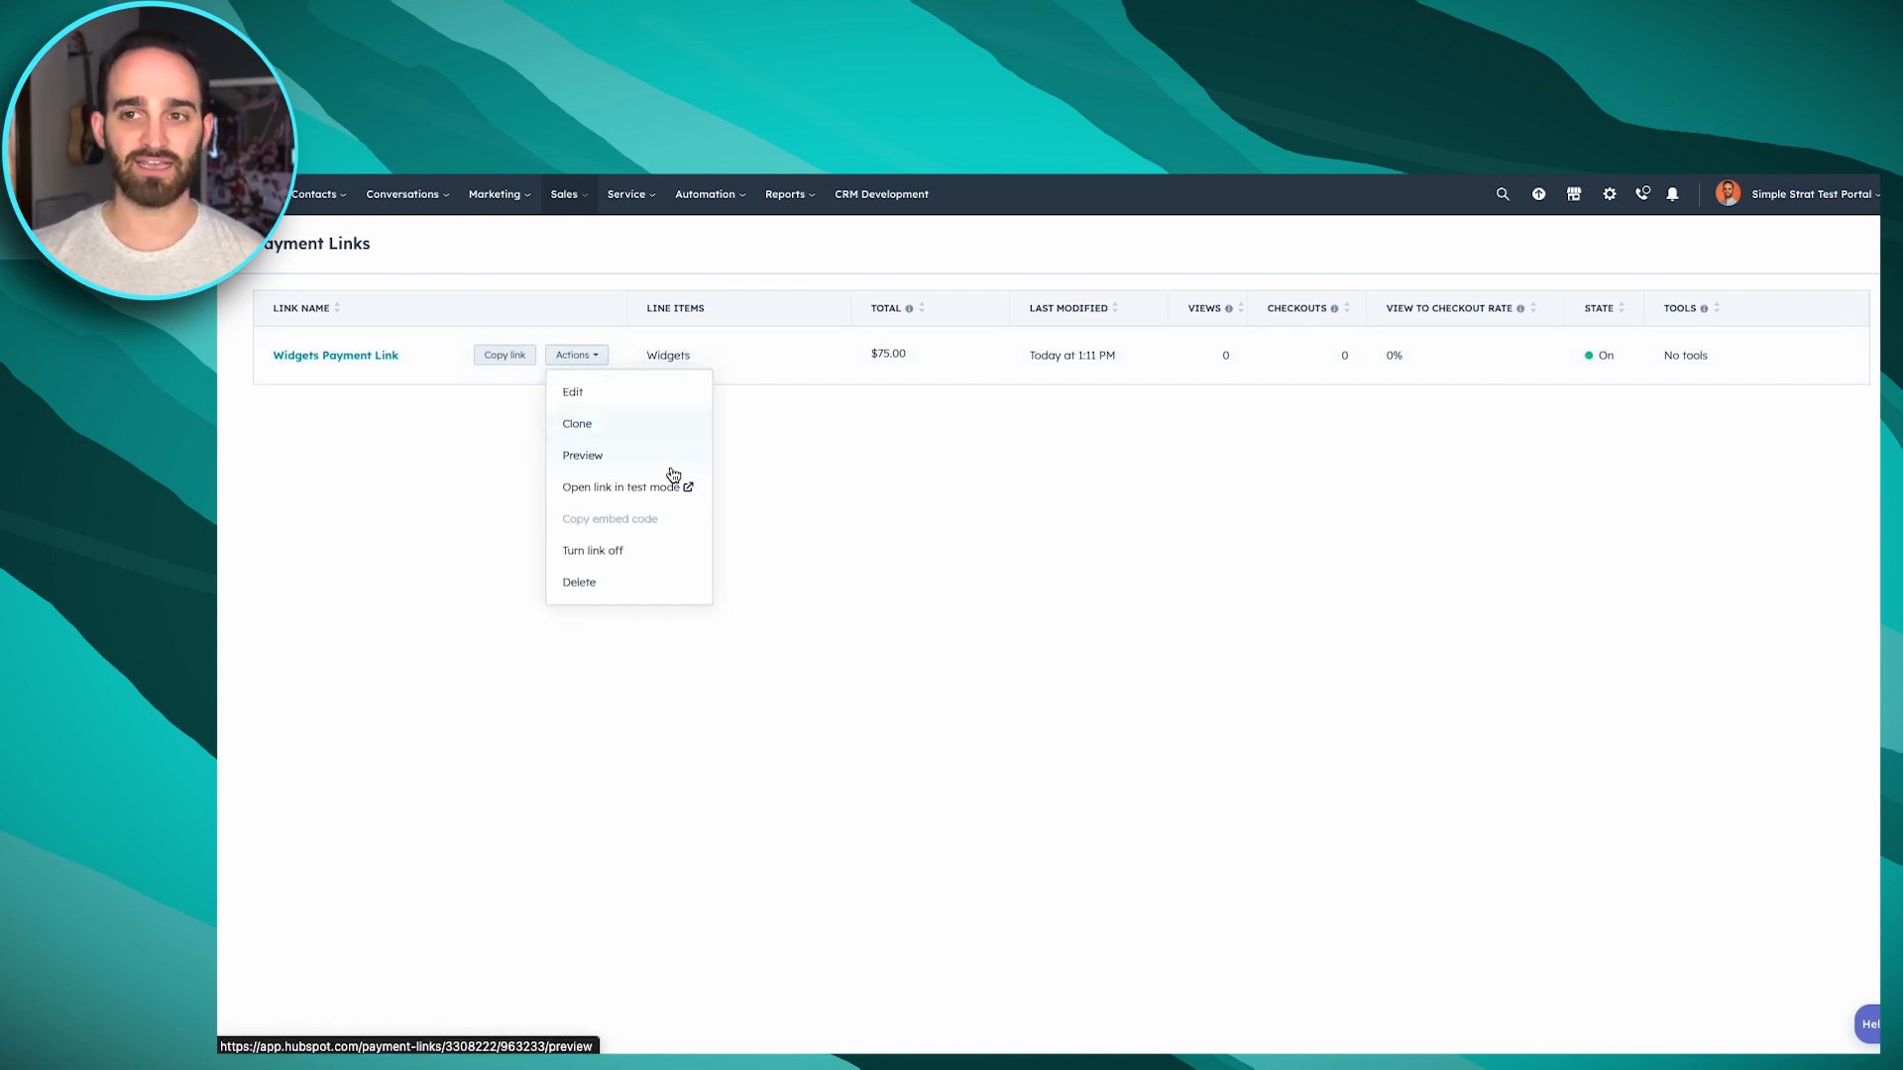
mouse_move(660, 523)
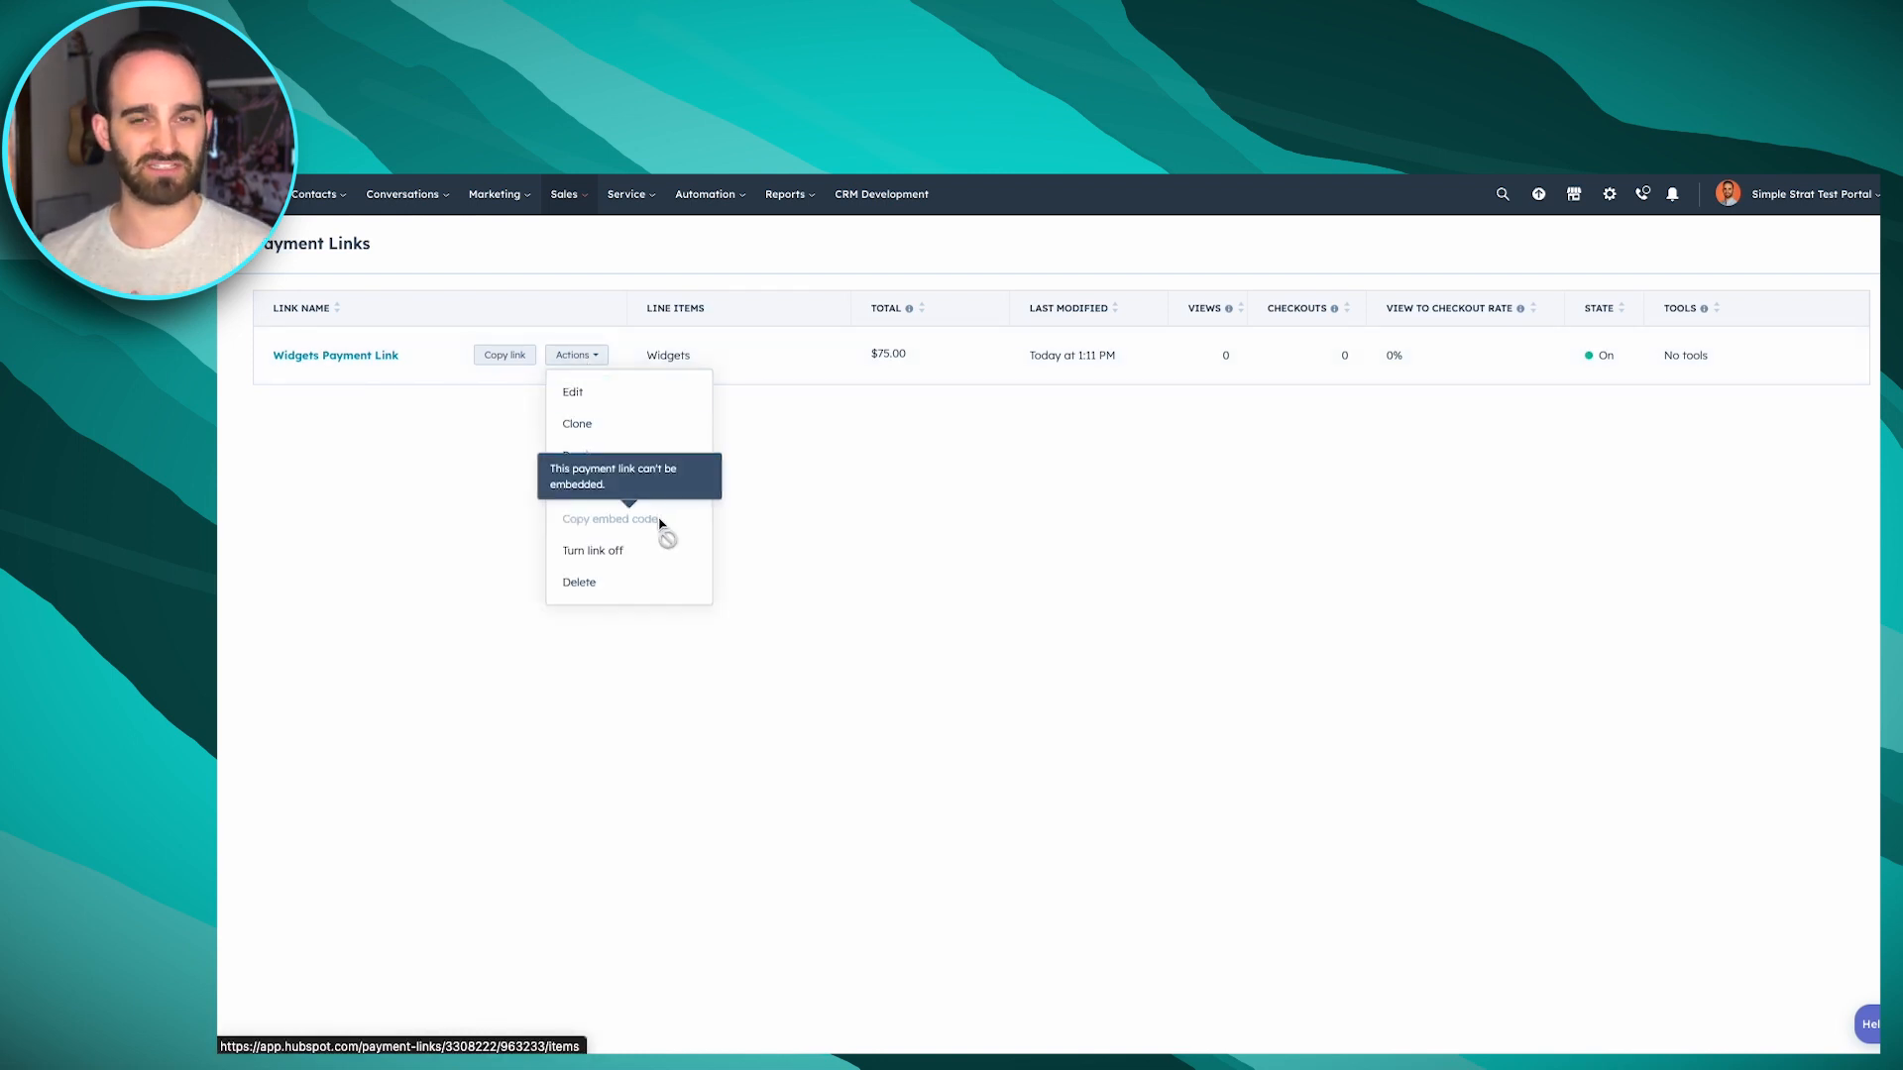